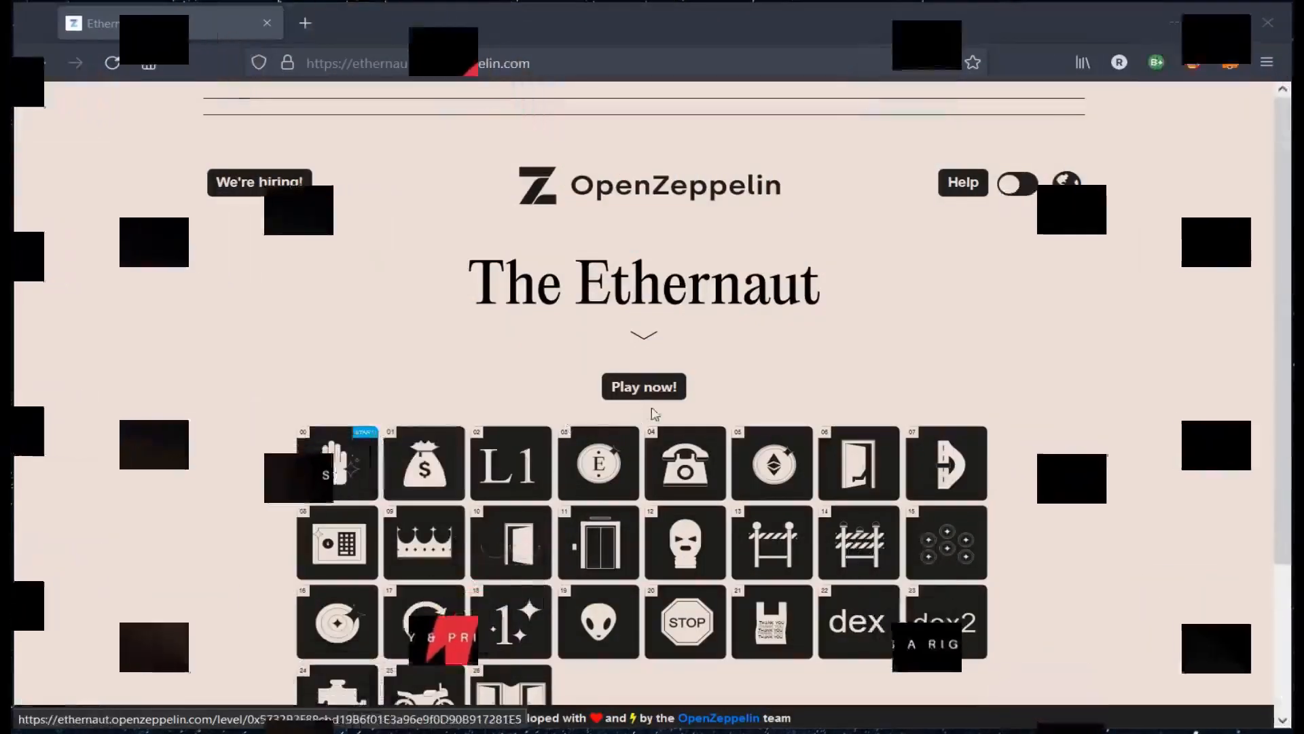
Select Vault from the level list and get a new instance, confirming it in MetaMask
{"action": "left_click", "coordinate": [634, 392]}
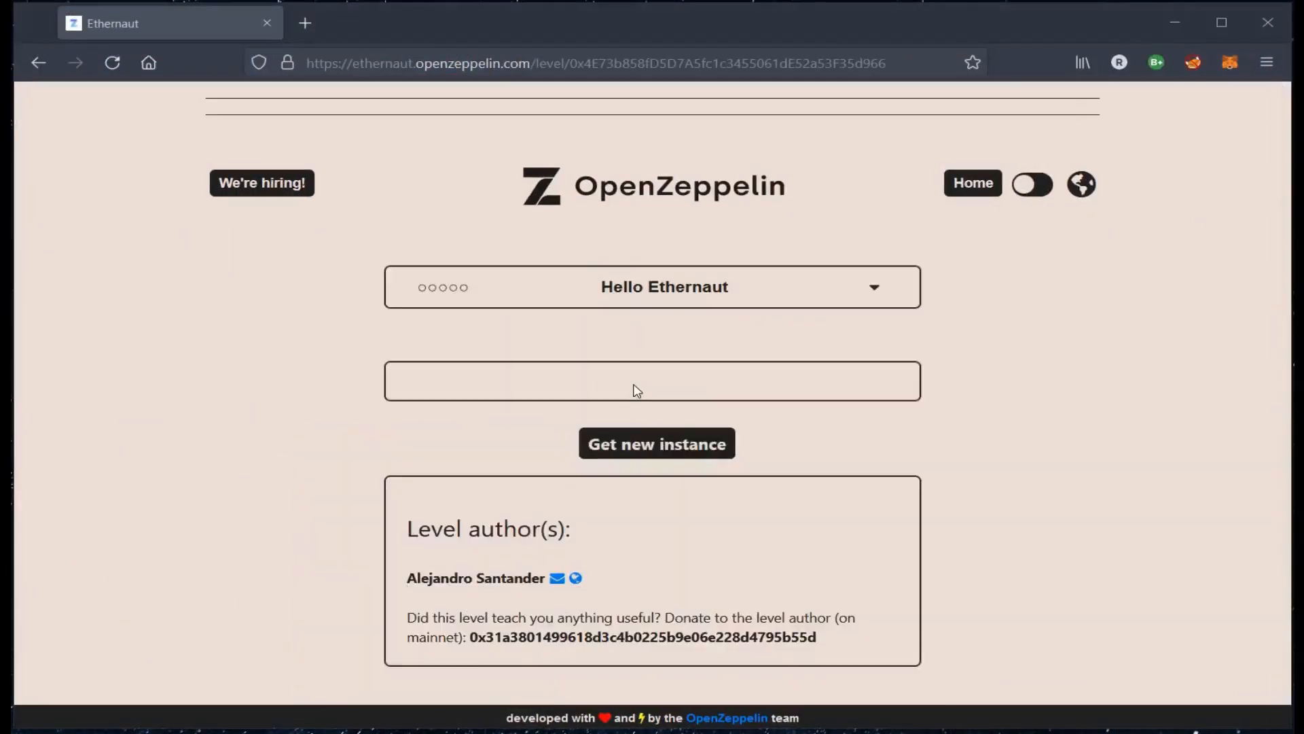
{"action": "left_click", "coordinate": [862, 288]}
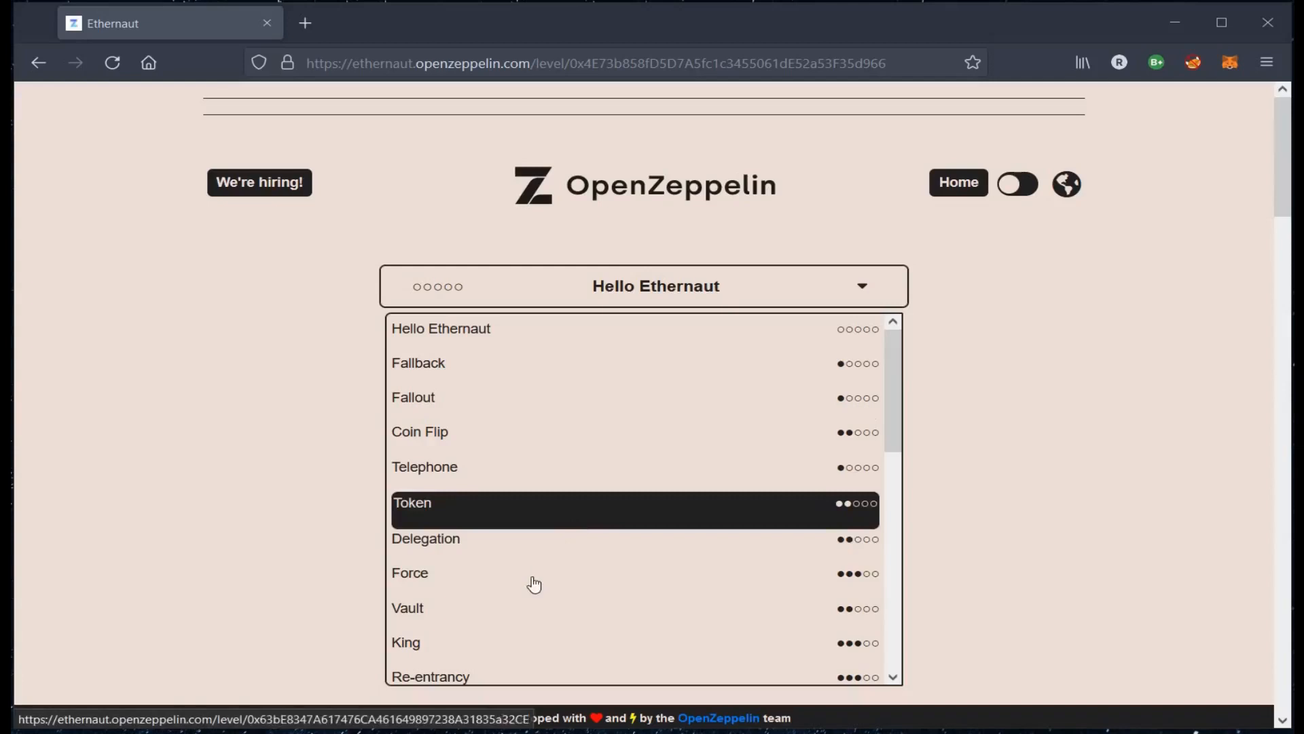
{"action": "left_click", "coordinate": [516, 609]}
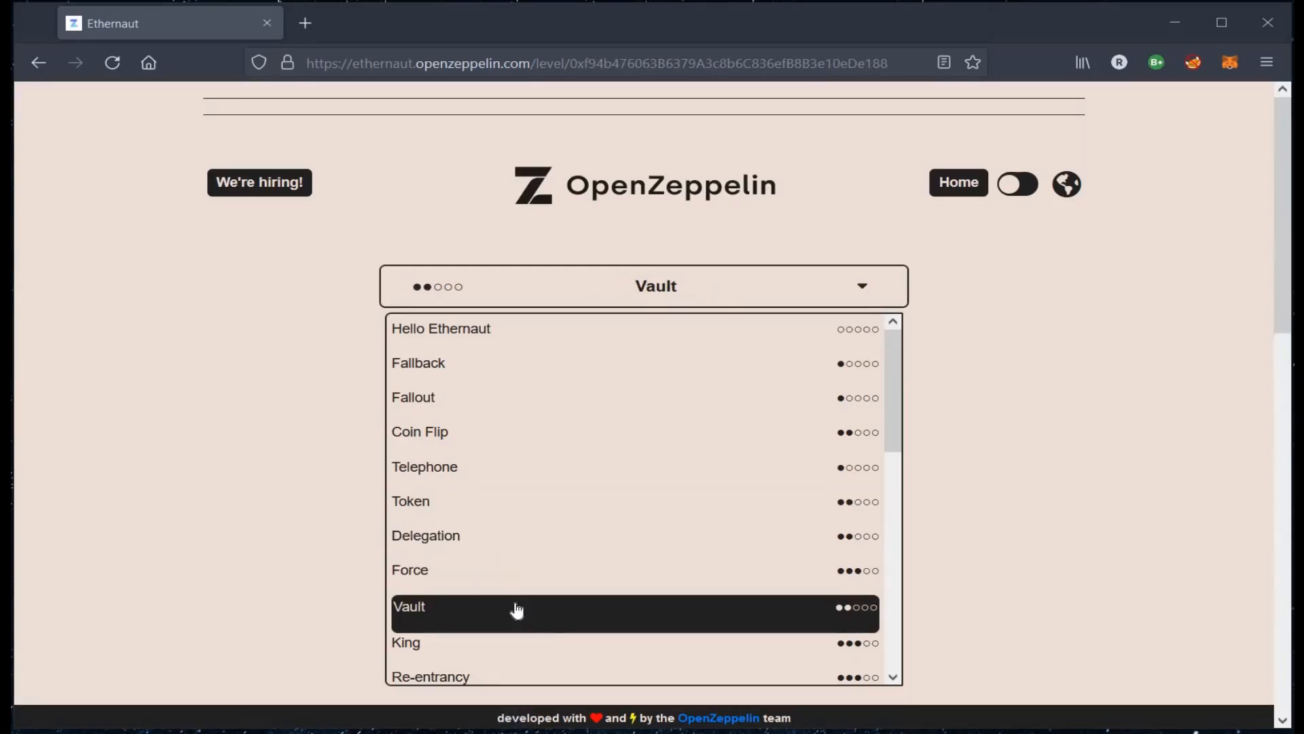
{"action": "scroll", "coordinate": [1077, 536], "scroll_direction": "down", "scroll_amount": 2}
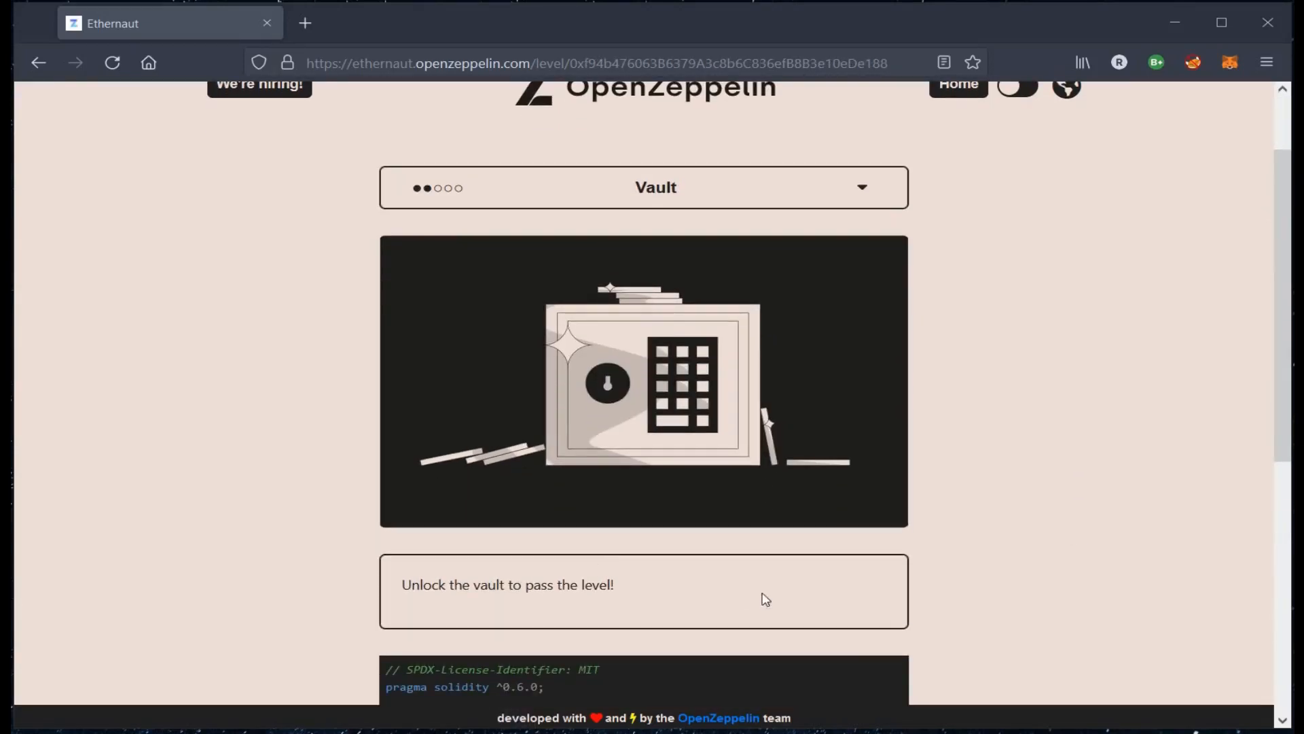
{"action": "scroll", "coordinate": [1028, 580], "scroll_direction": "down", "scroll_amount": 3}
{"action": "scroll", "coordinate": [1026, 577], "scroll_direction": "down", "scroll_amount": 3}
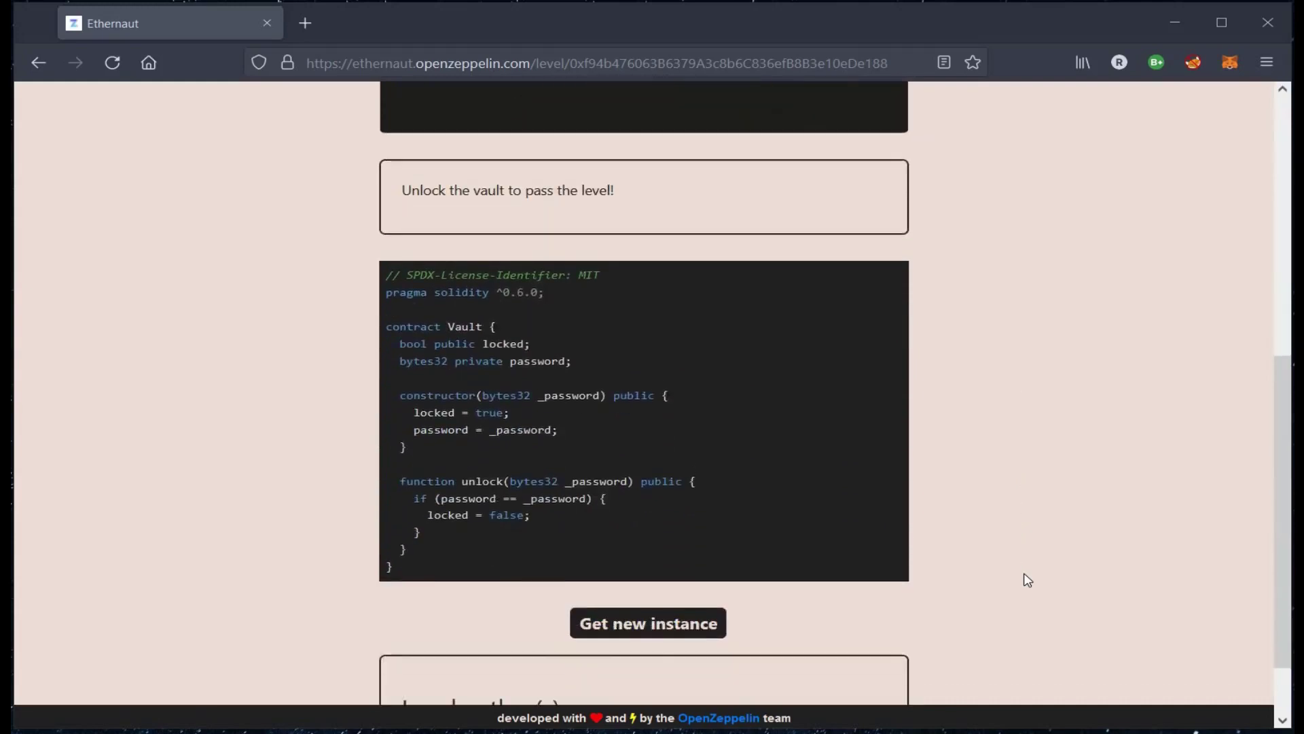
{"action": "left_click", "coordinate": [722, 618]}
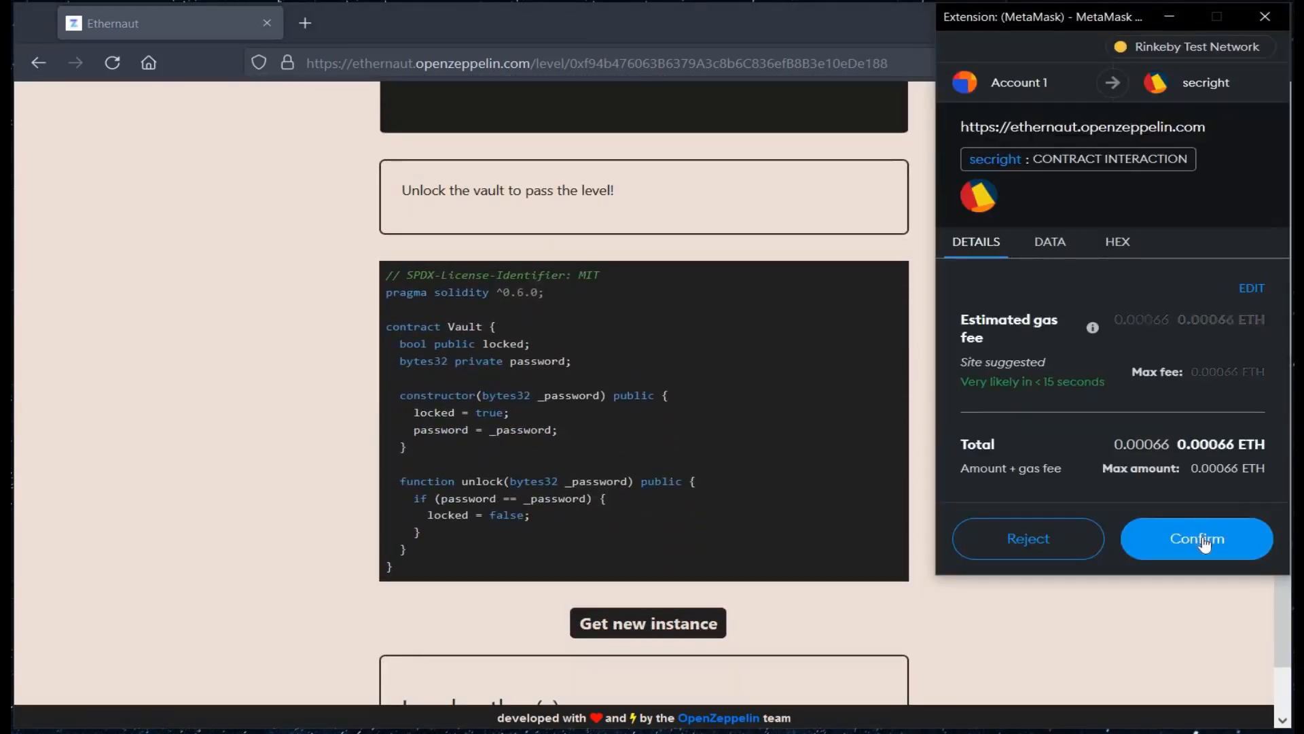
{"action": "left_click", "coordinate": [1200, 540]}
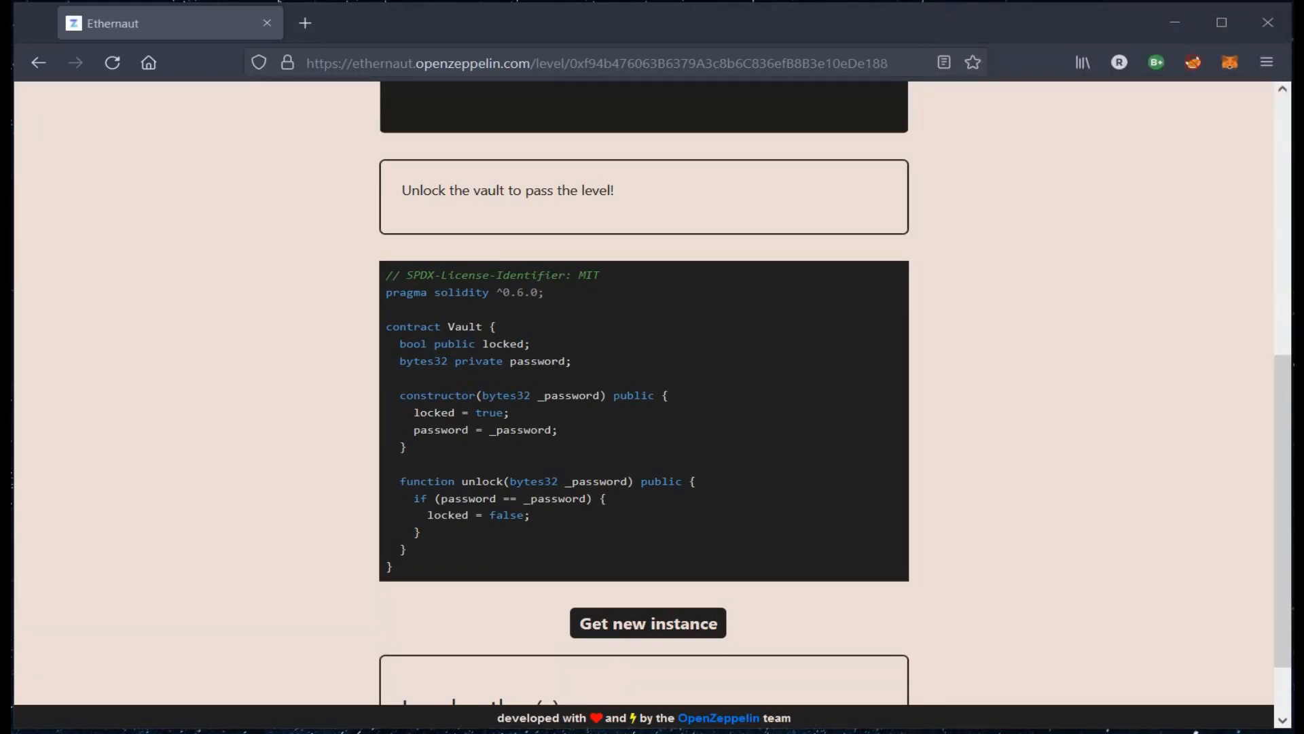
In the devtools console, run web3.eth.getStorageAt(instanceAddress, 1) to read the password bytes32
{"action": "right_click", "coordinate": [1040, 282]}
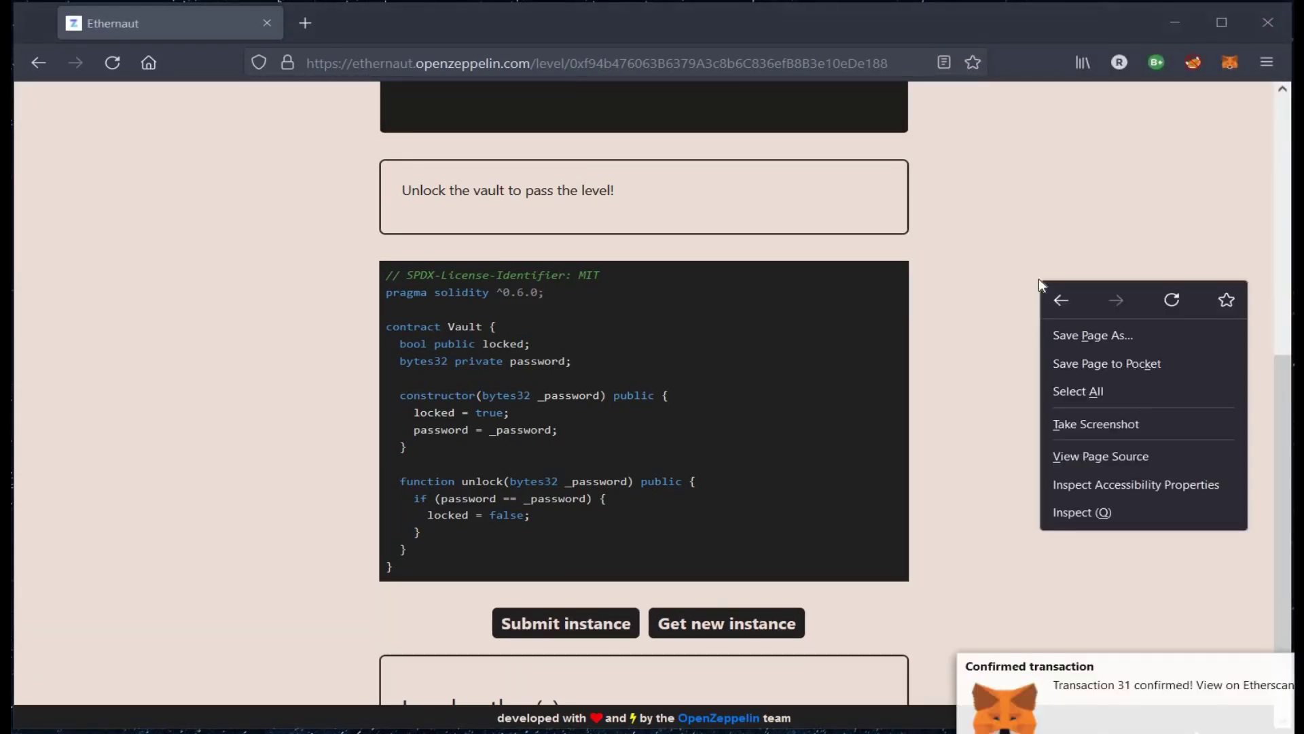
{"action": "left_click", "coordinate": [1080, 511]}
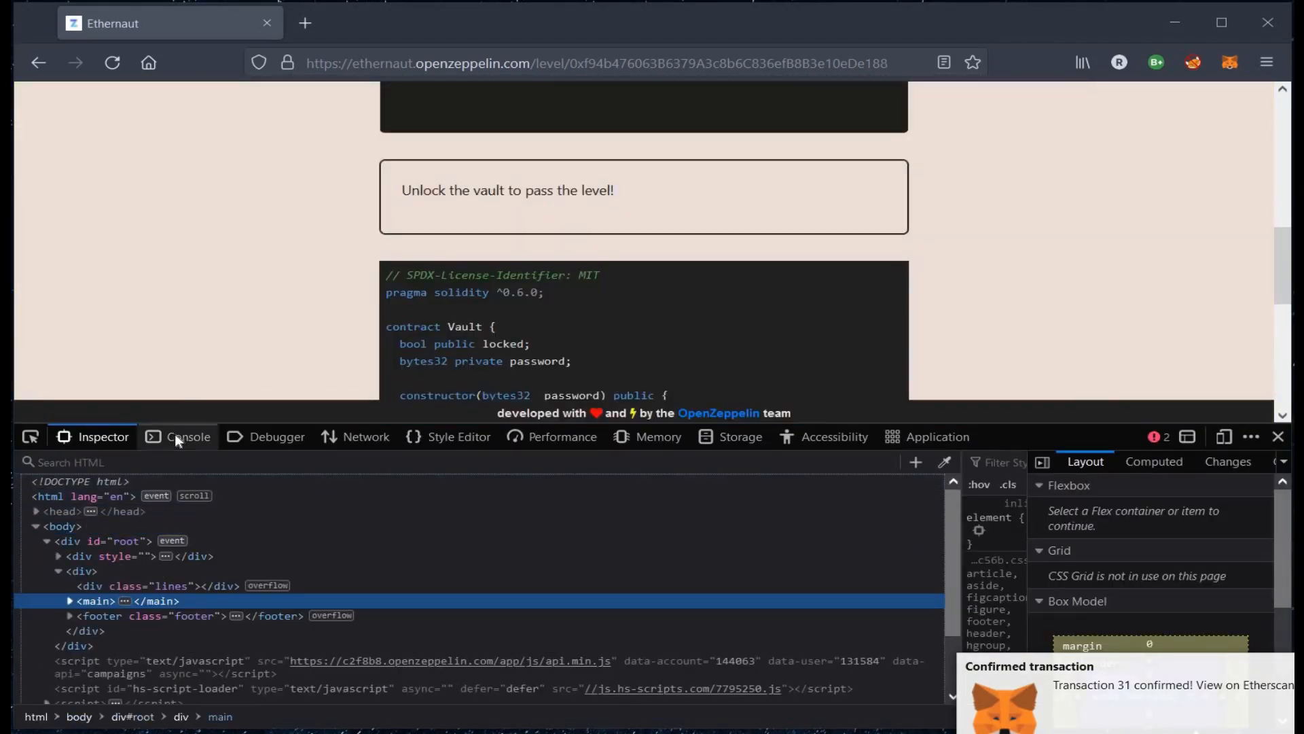
{"action": "left_click", "coordinate": [174, 437]}
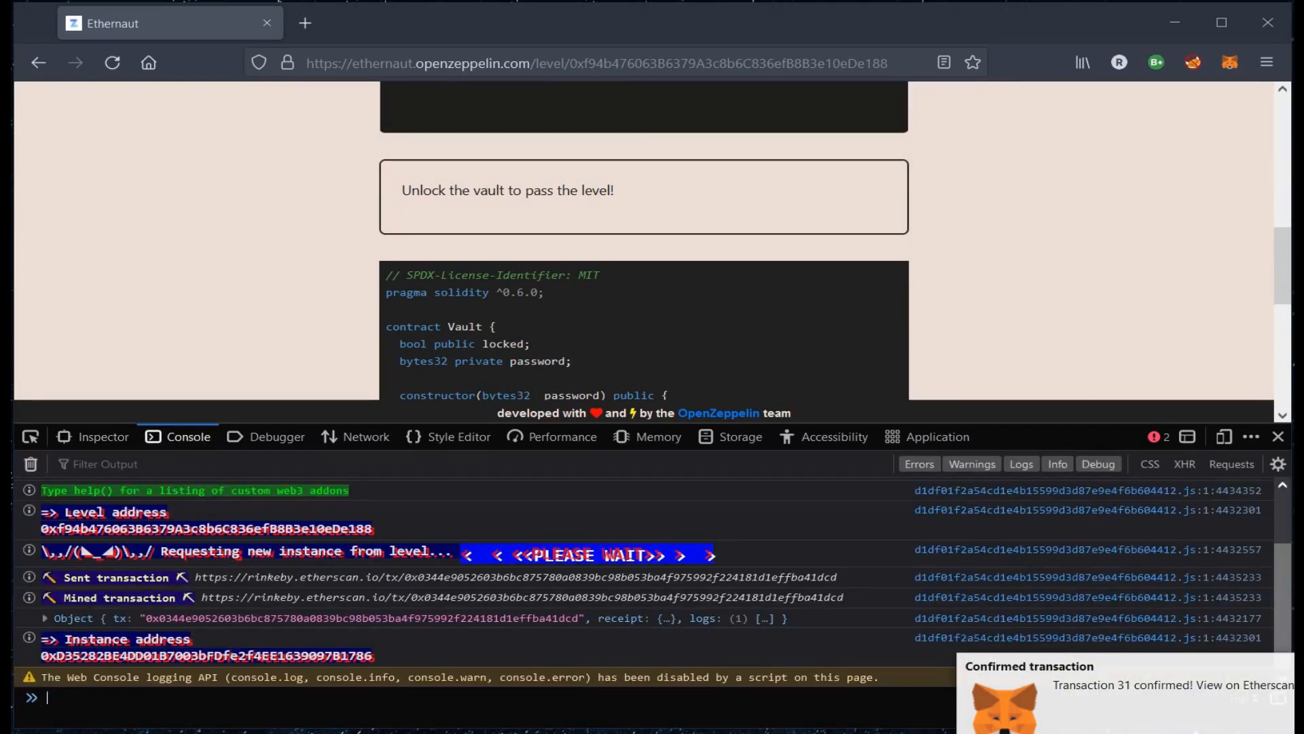
{"action": "double_click", "coordinate": [205, 656]}
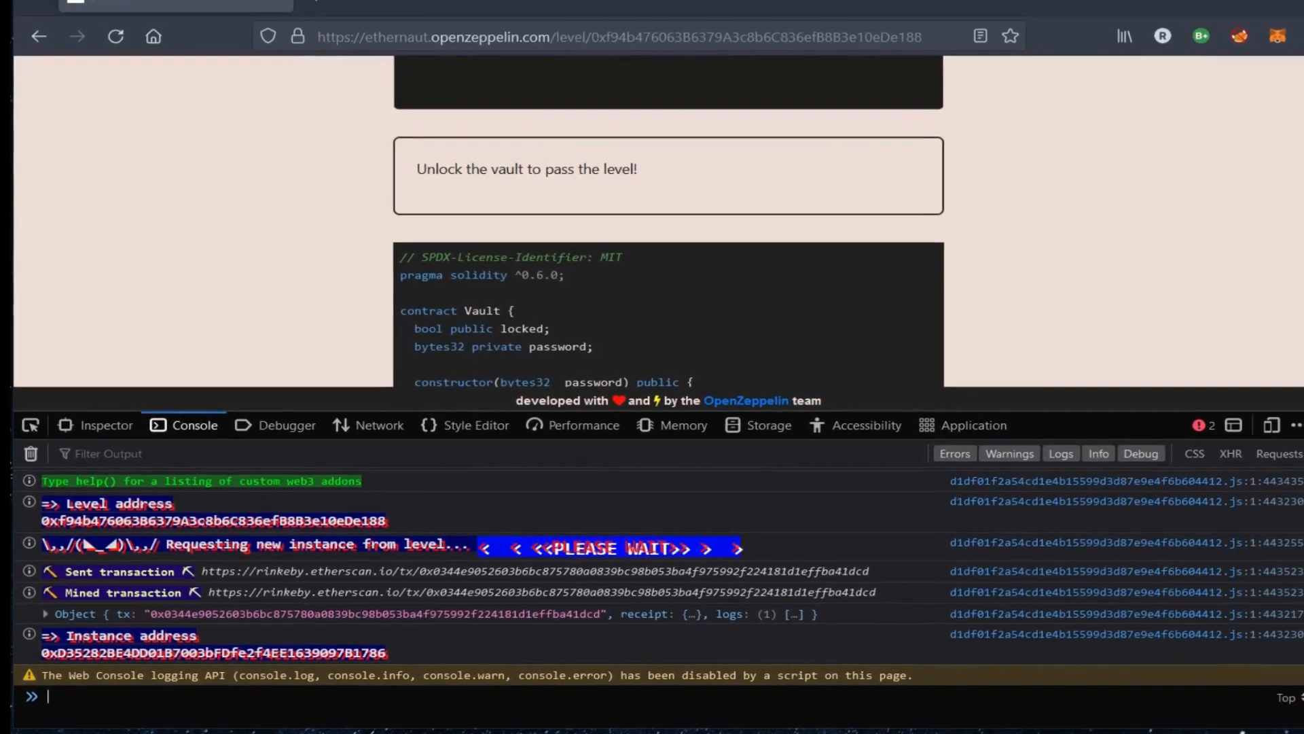
{"action": "type", "text": "await web3"}
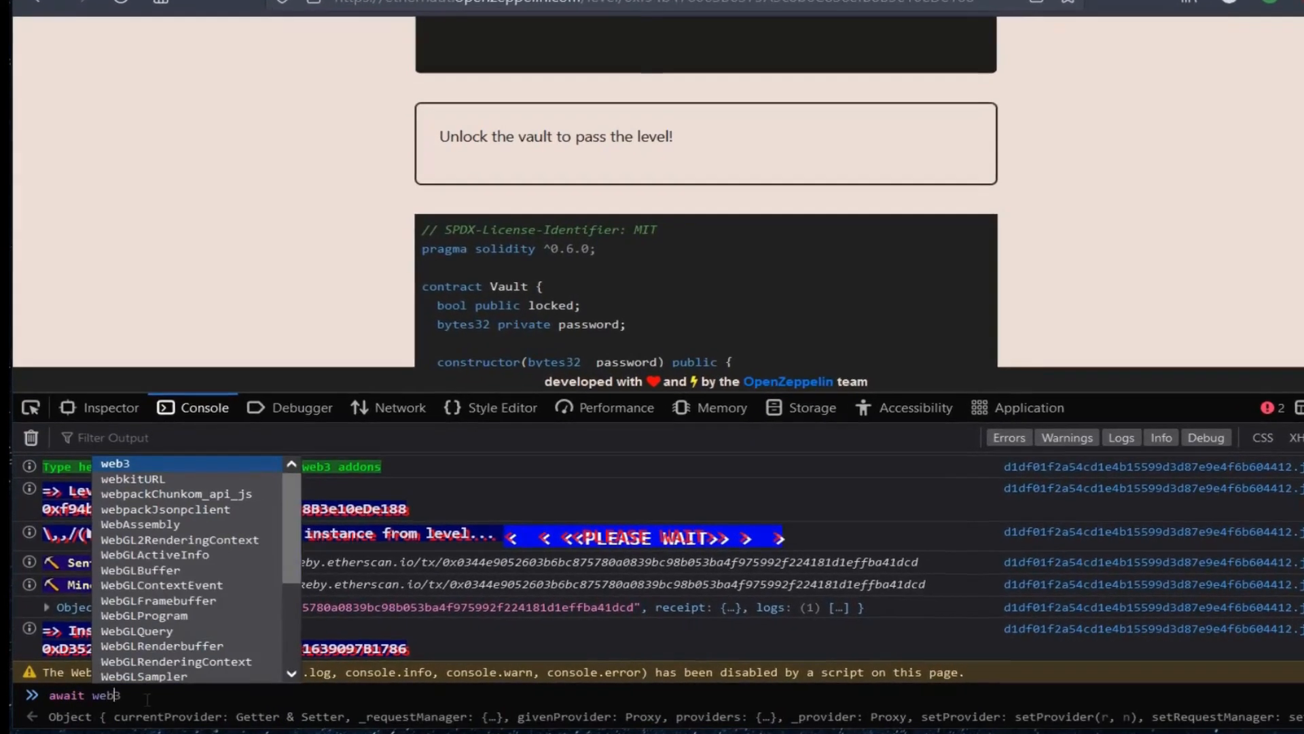
{"action": "type", "text": ".eth"}
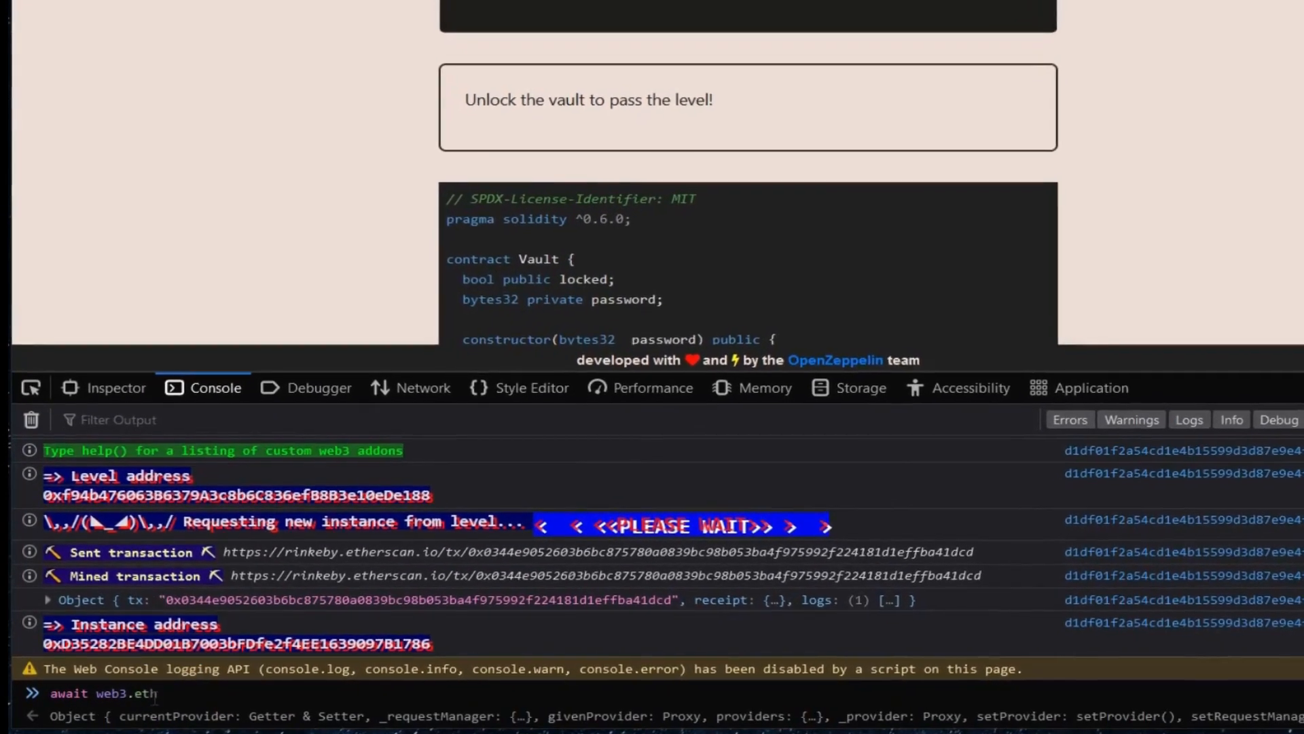
{"action": "type", "text": ".get"}
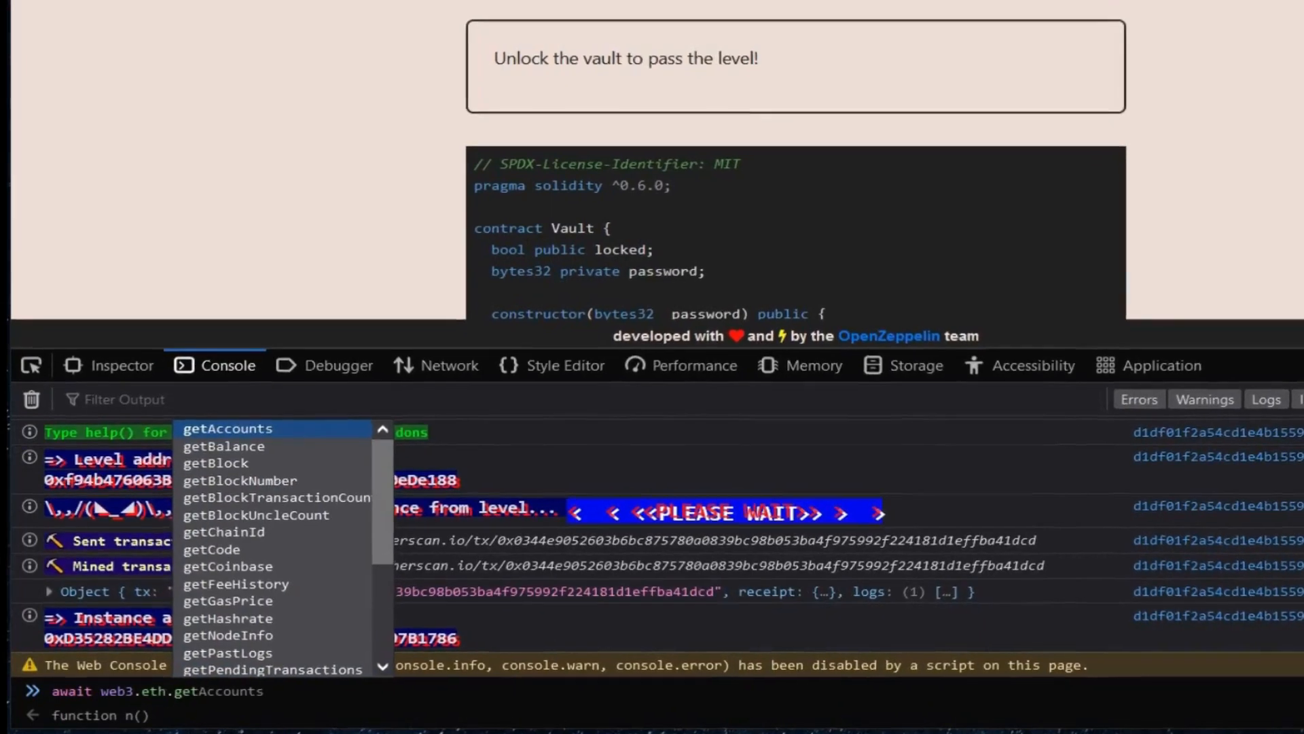
{"action": "type", "text": "StorageAt"}
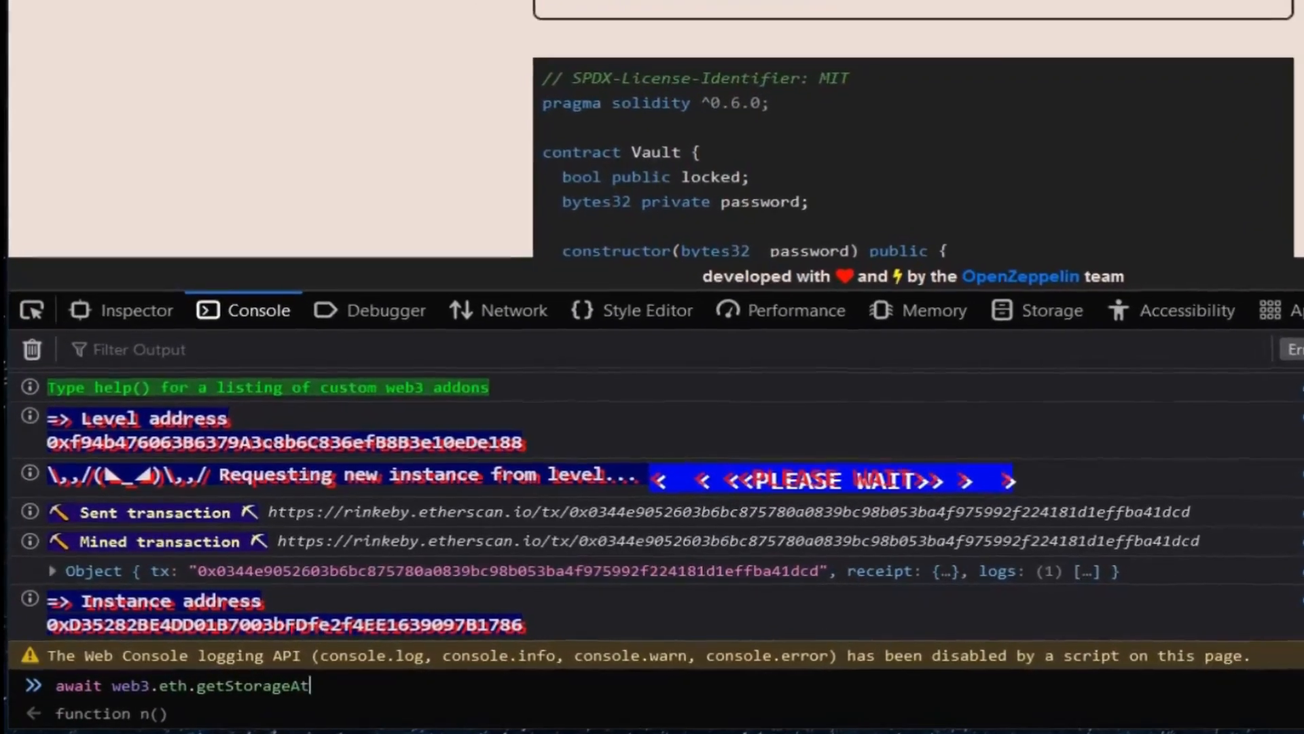
{"action": "type", "text": "(\"\")"}
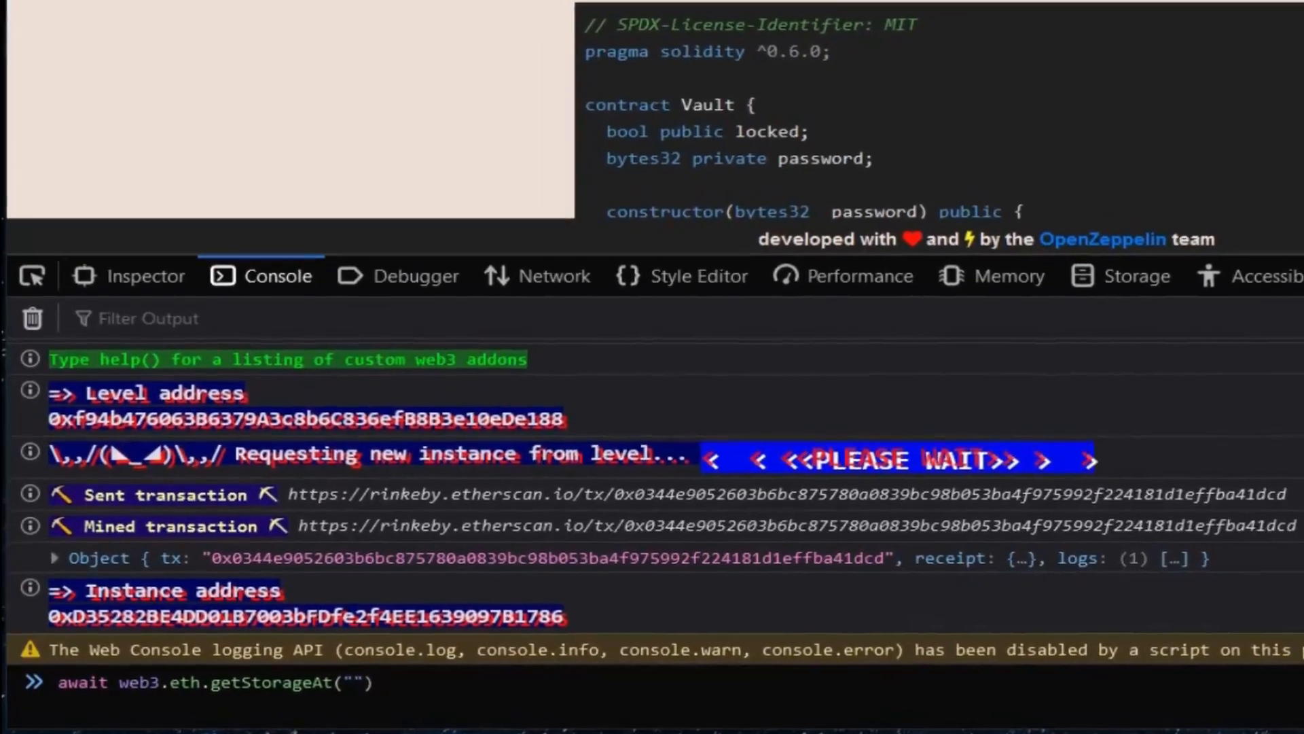
{"action": "key", "text": "ctrl+v"}
{"action": "key", "text": "Right"}
{"action": "type", "text": ","}
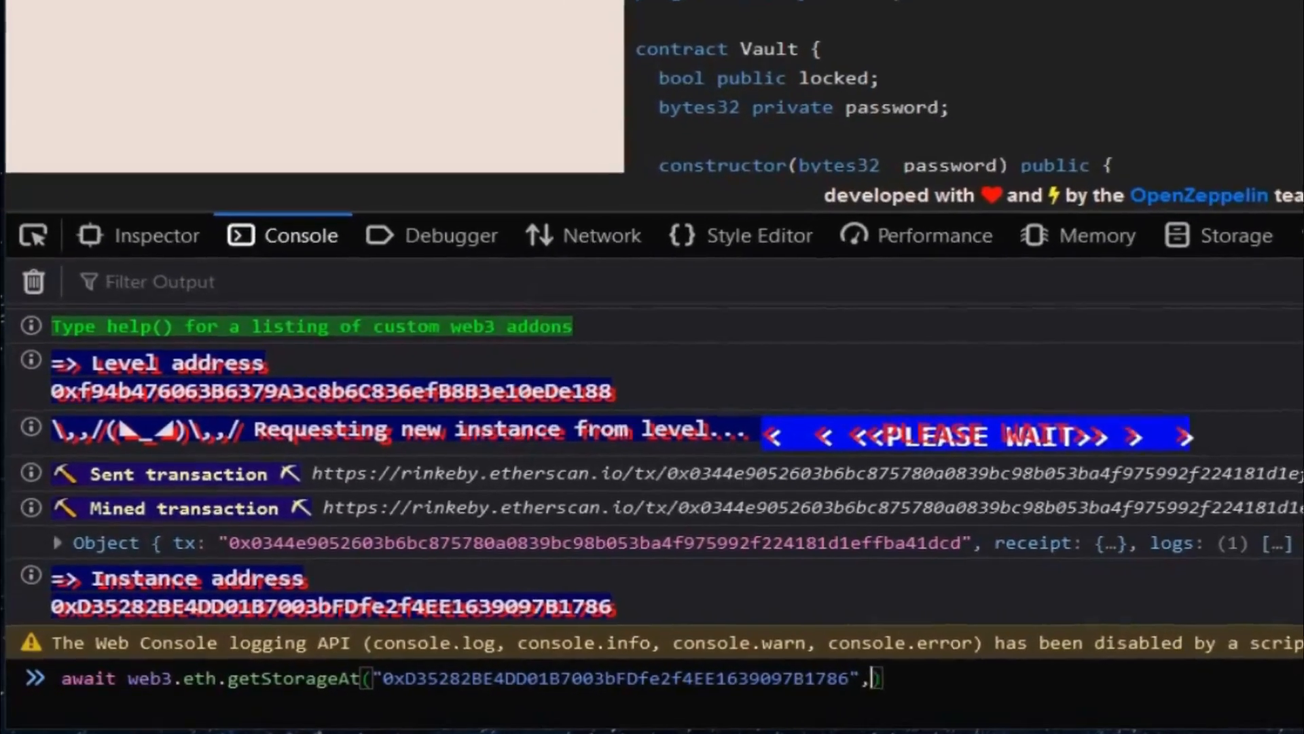
{"action": "type", "text": "1"}
{"action": "key", "text": "Return"}
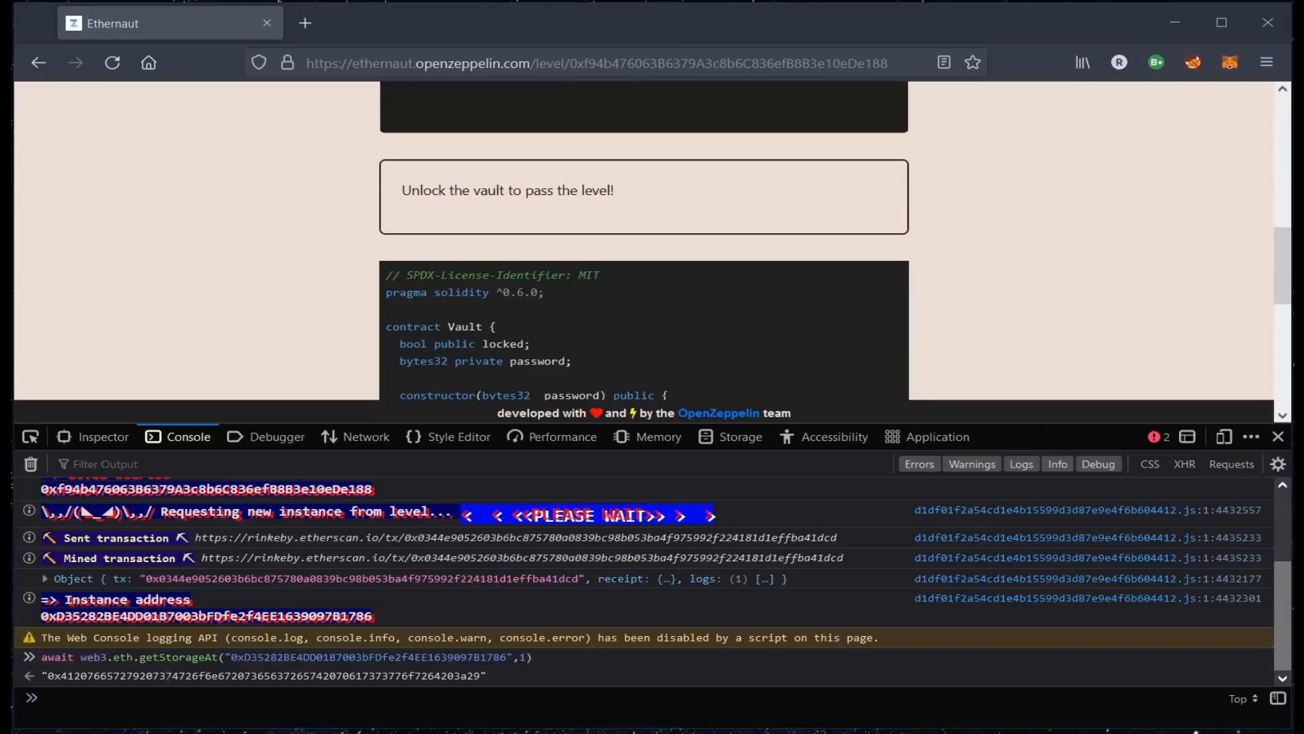
Run await contract.unlock(<password hex>) with the copied value and confirm the transaction in MetaMask
{"action": "triple_click", "coordinate": [347, 675]}
{"action": "key", "text": "ctrl+c"}
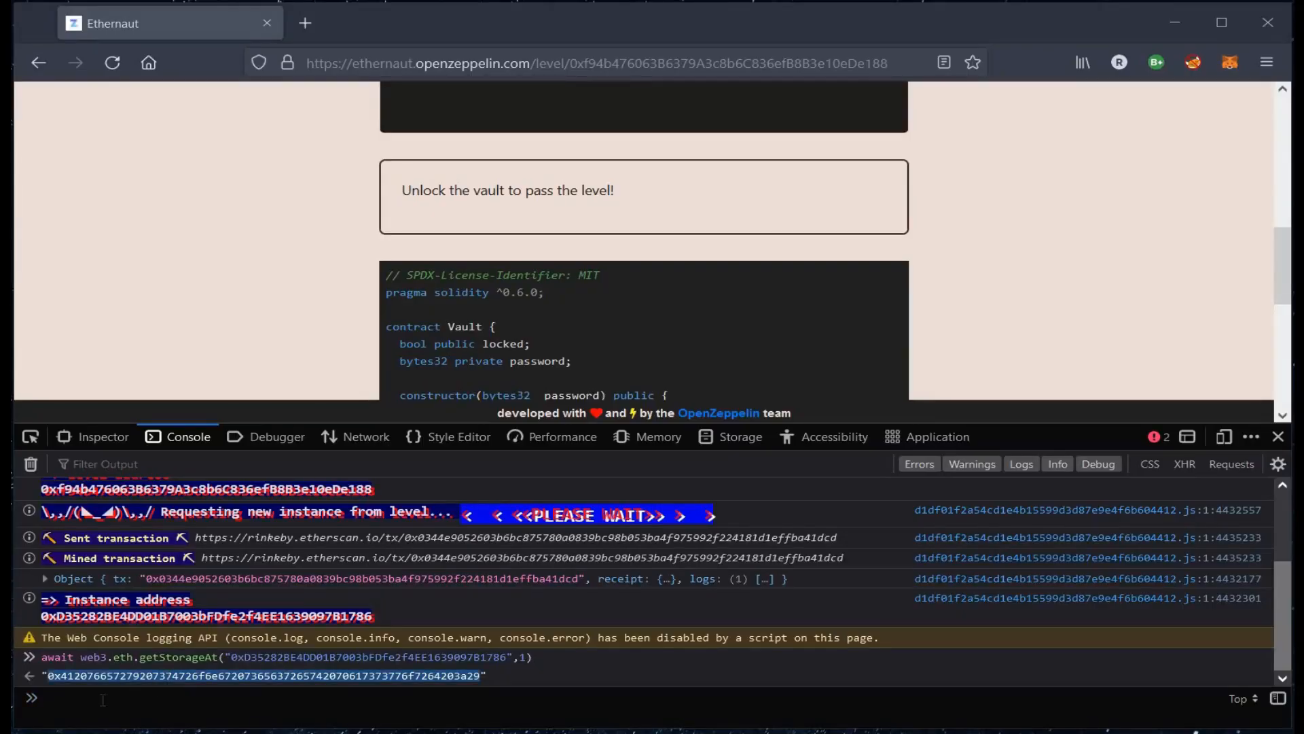
{"action": "left_click", "coordinate": [101, 700]}
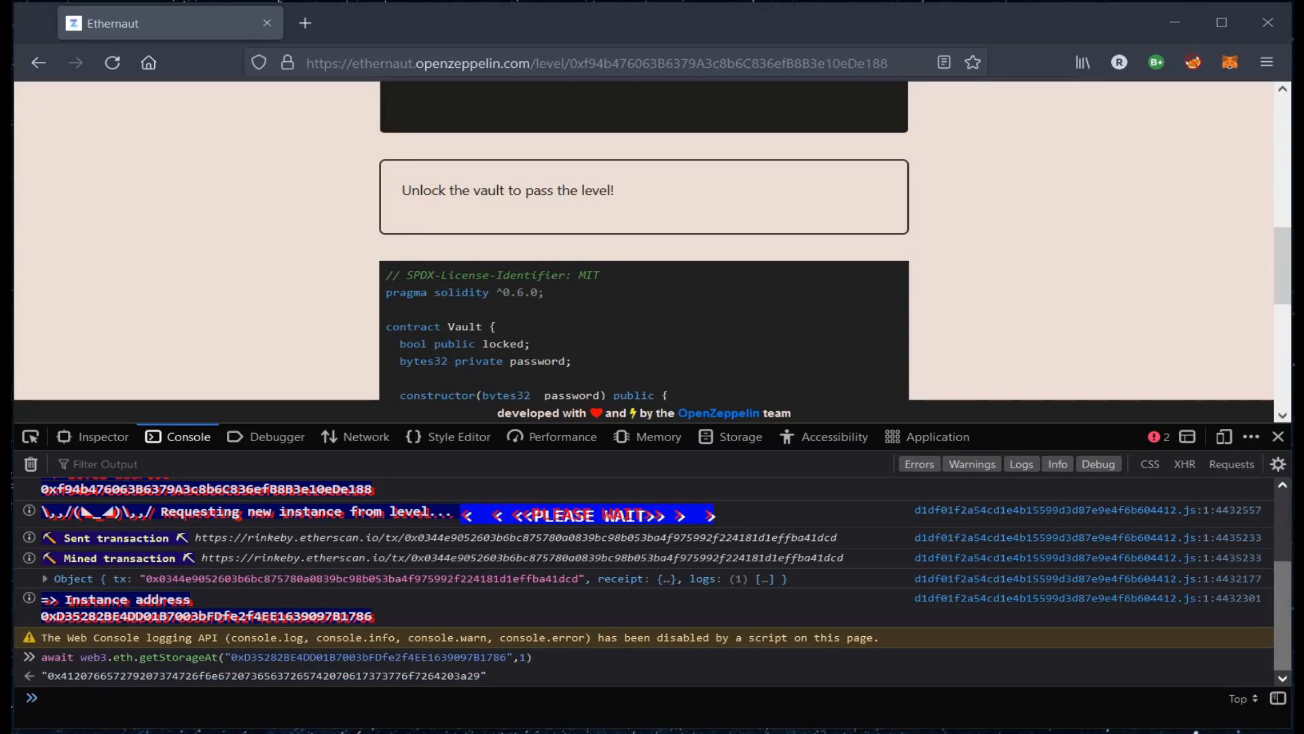
{"action": "type", "text": "await "}
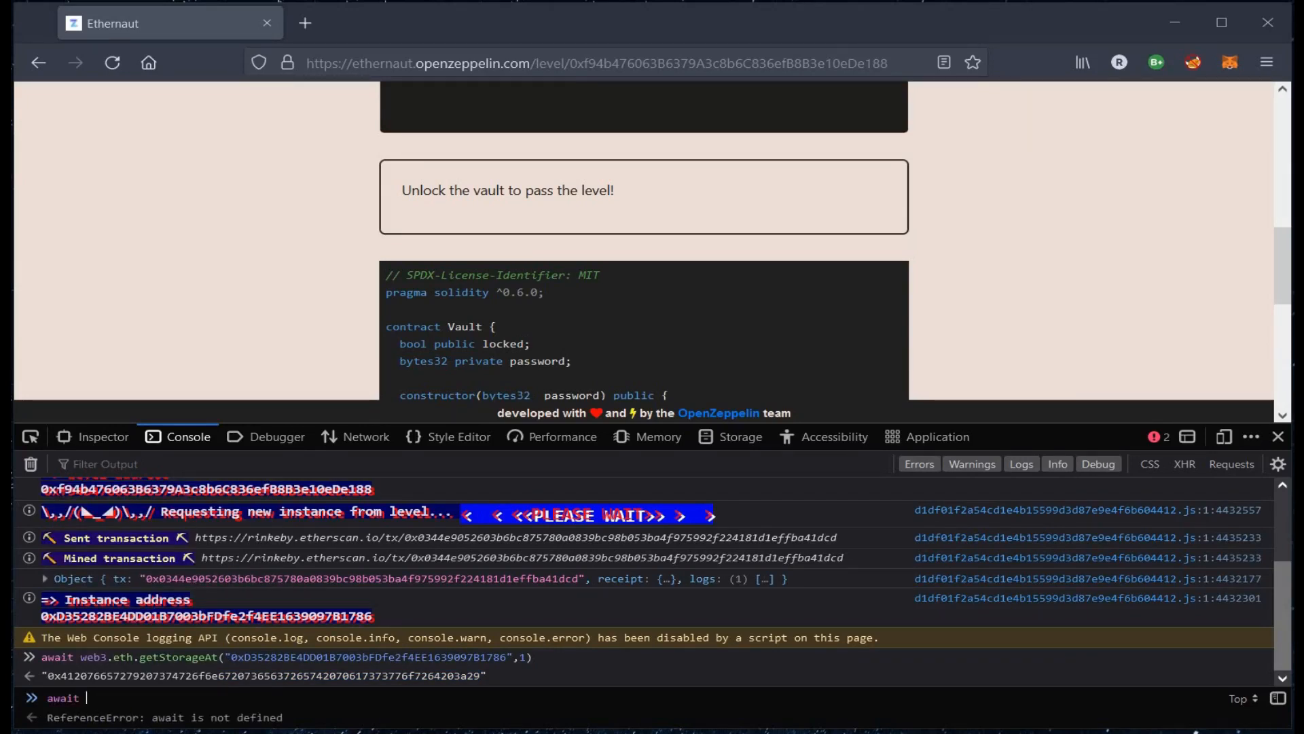
{"action": "type", "text": "contrac"}
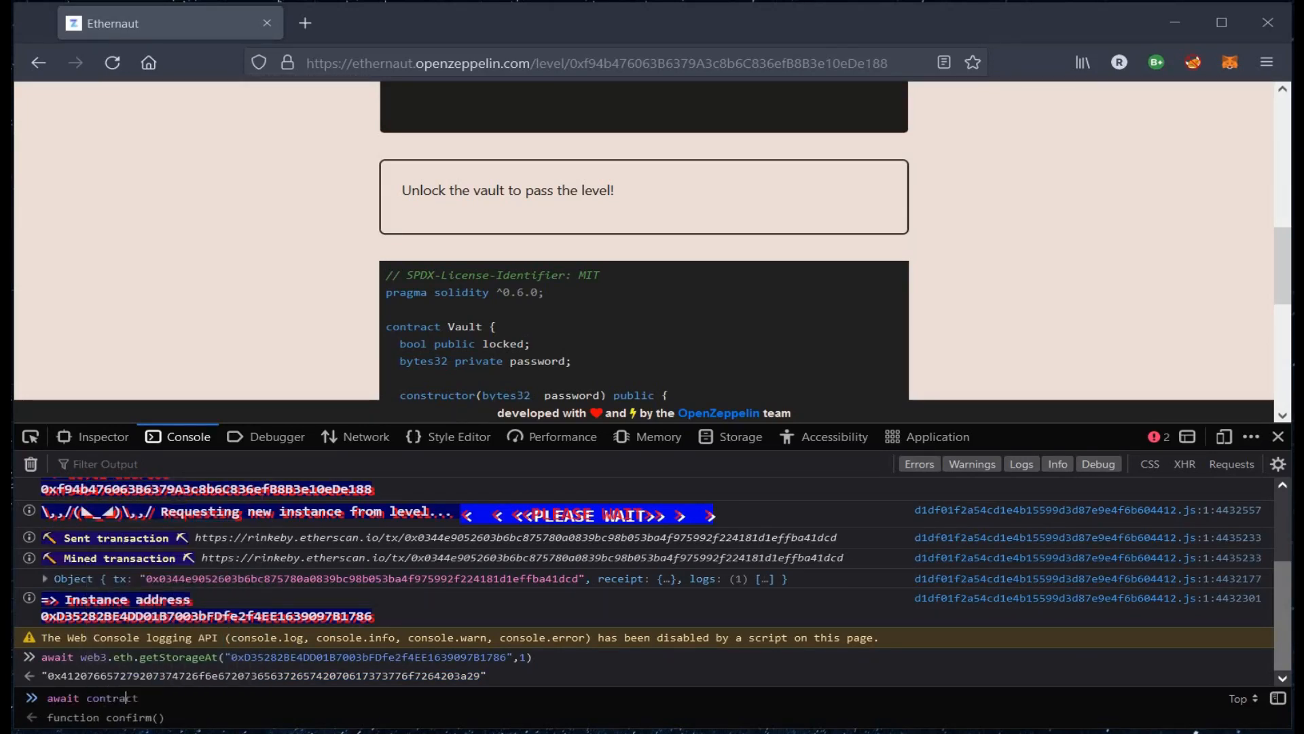
{"action": "type", "text": "t.unlock"}
{"action": "type", "text": "("}
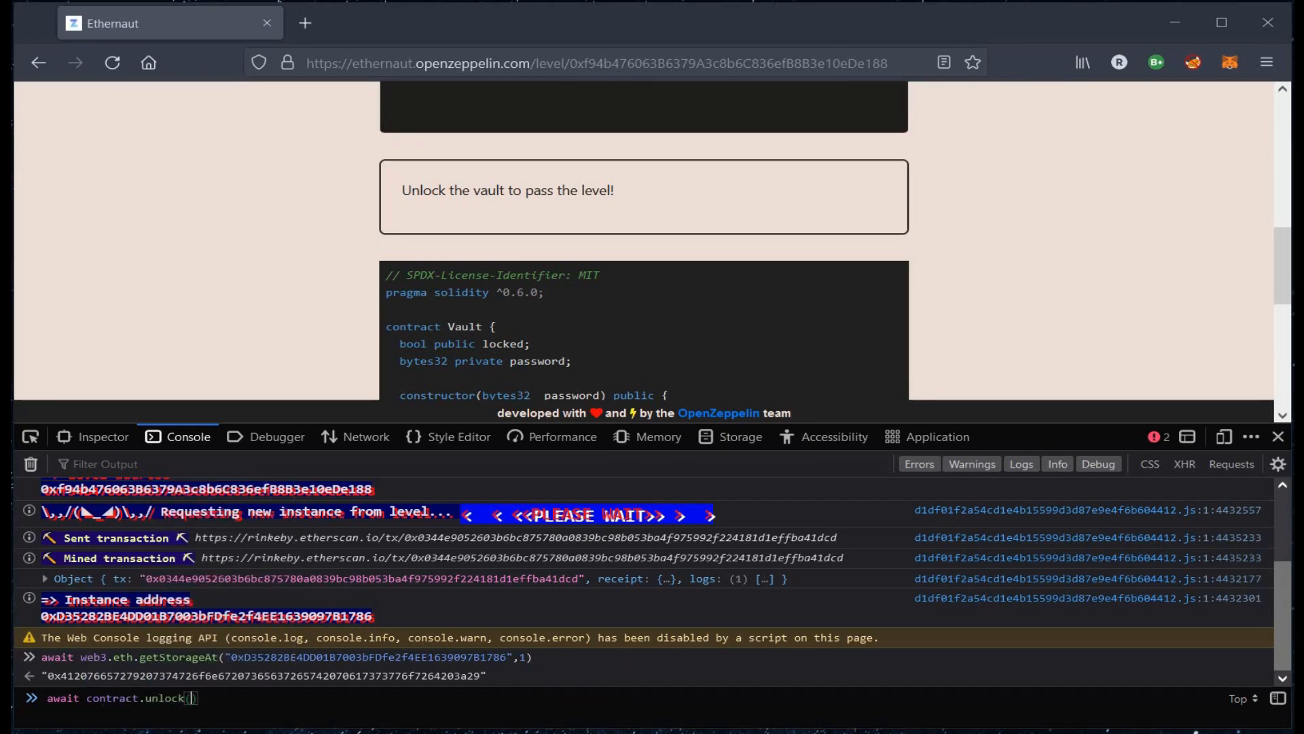
{"action": "key", "text": "ctrl+v"}
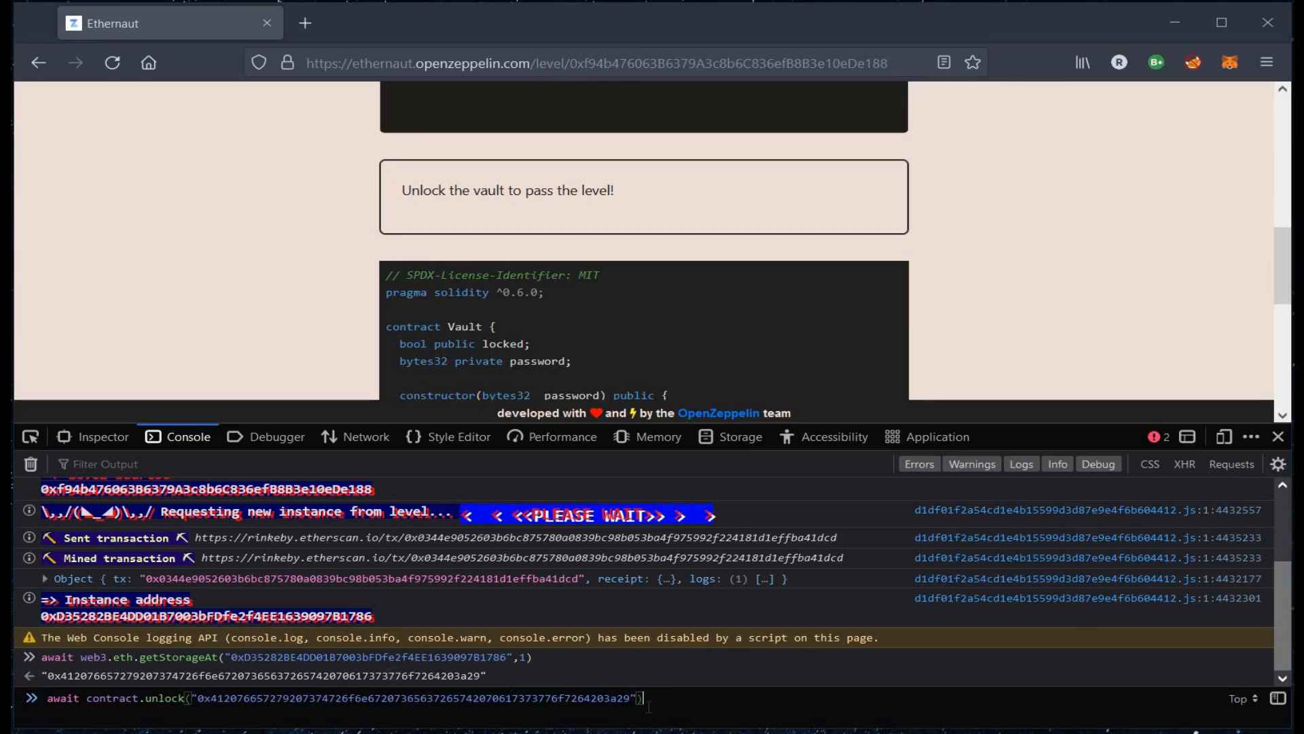
{"action": "key", "text": "Return"}
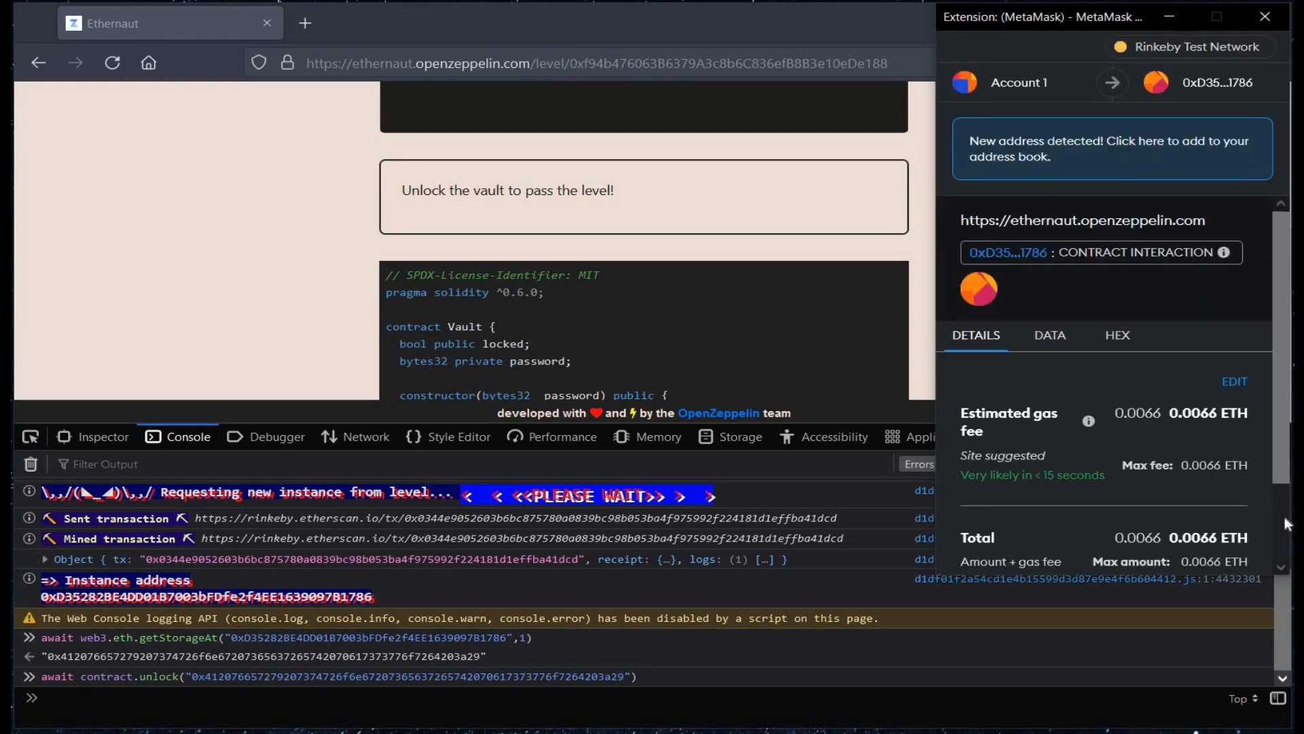
{"action": "scroll", "coordinate": [1198, 551], "scroll_direction": "down", "scroll_amount": 1}
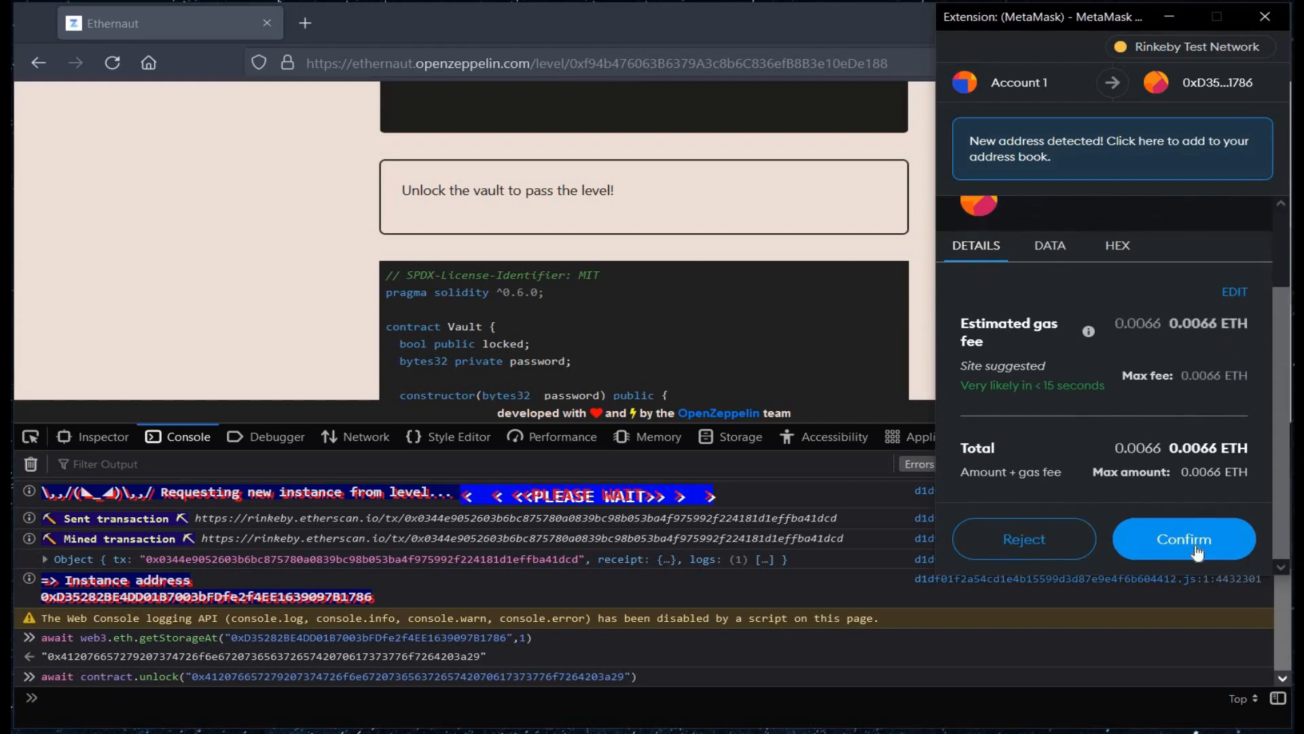
{"action": "left_click", "coordinate": [1187, 545]}
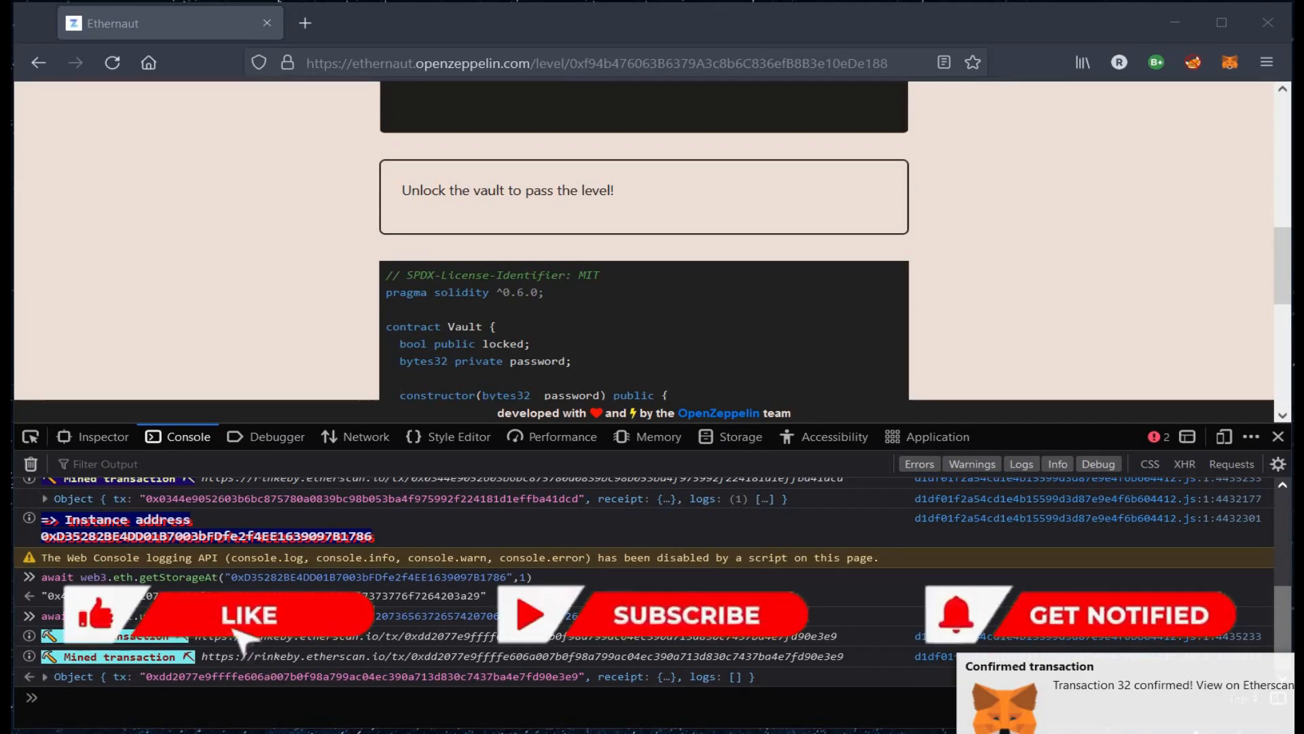
{"action": "left_click", "coordinate": [1283, 416]}
{"action": "scroll", "coordinate": [1282, 416], "scroll_direction": "down", "scroll_amount": 5}
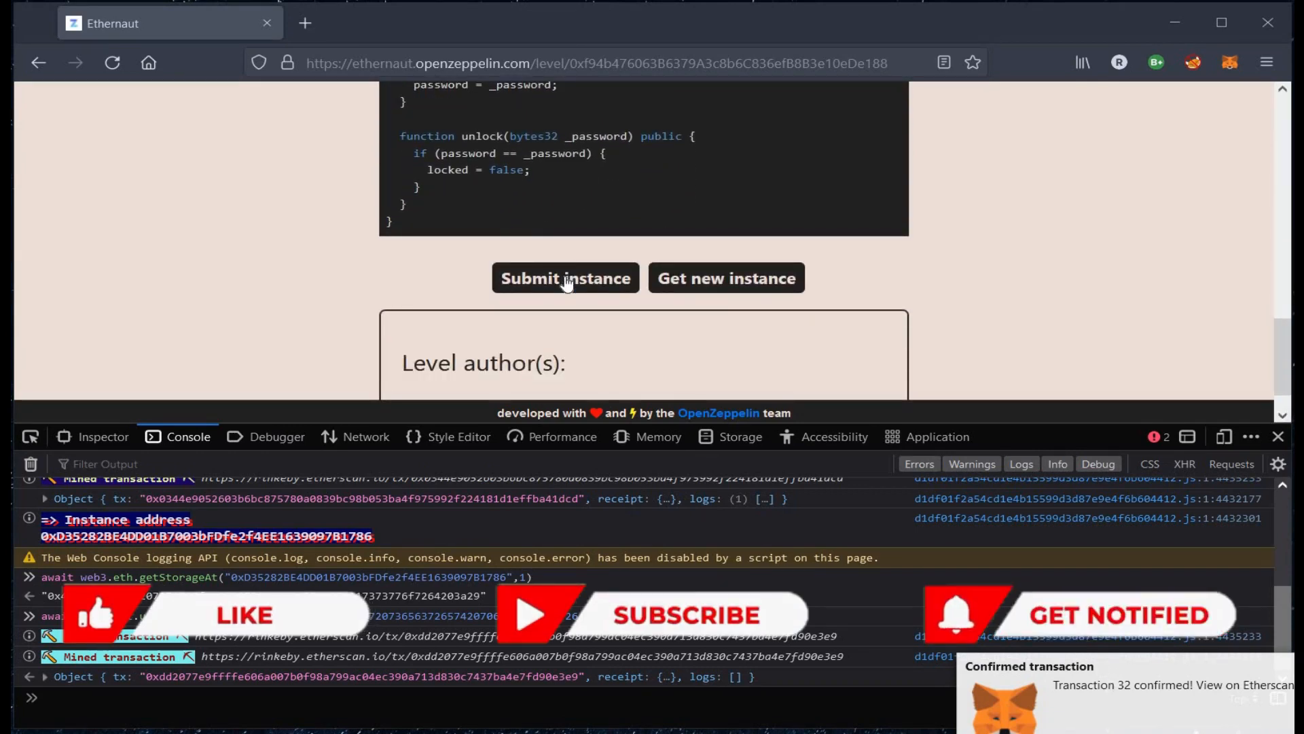
Submit the Vault instance, confirm in MetaMask, and close devtools once 'Go to the next level' appears
{"action": "left_click", "coordinate": [568, 283]}
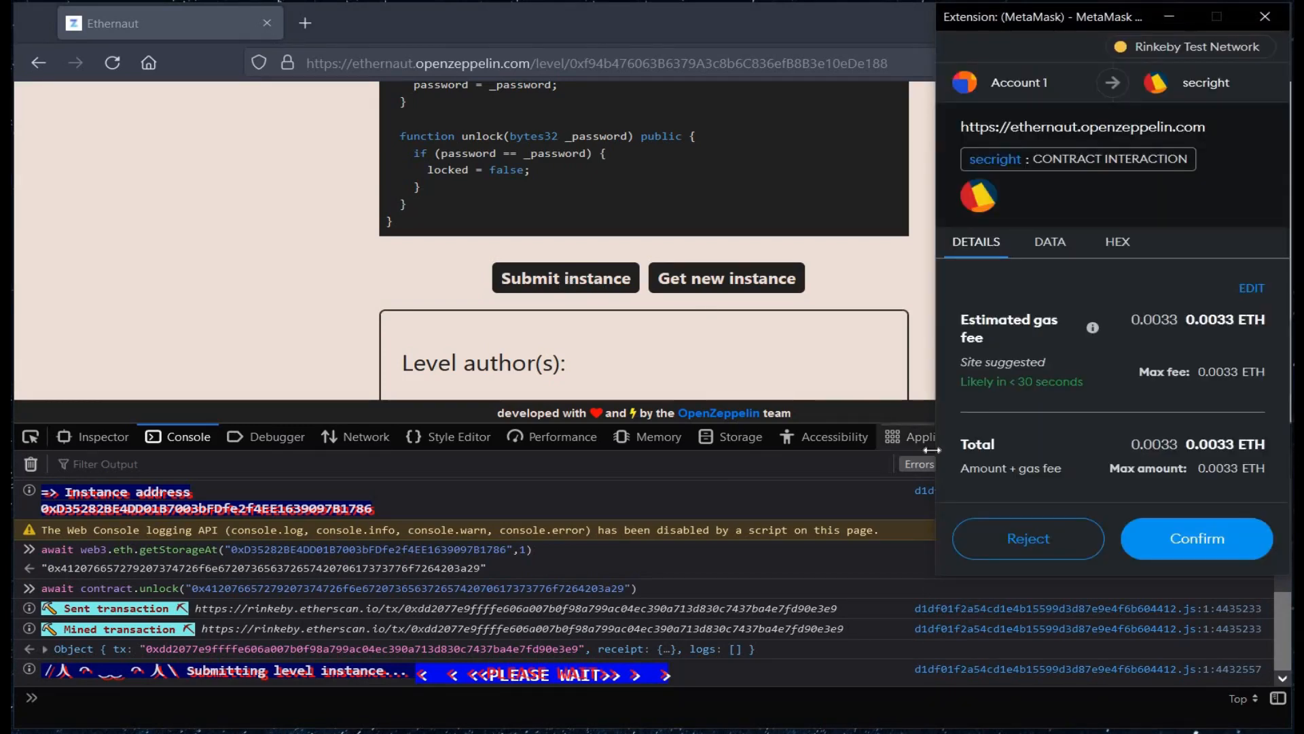
{"action": "left_click", "coordinate": [1201, 540]}
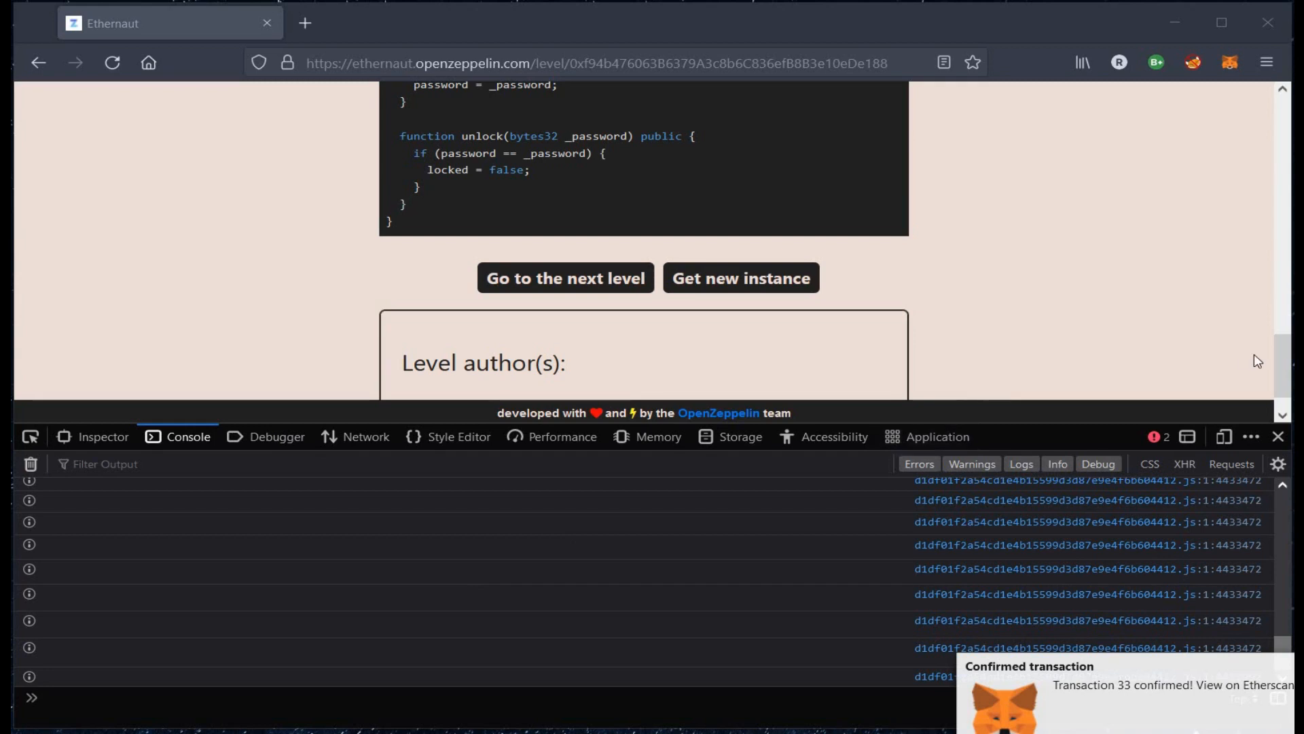
{"action": "left_click", "coordinate": [1279, 436]}
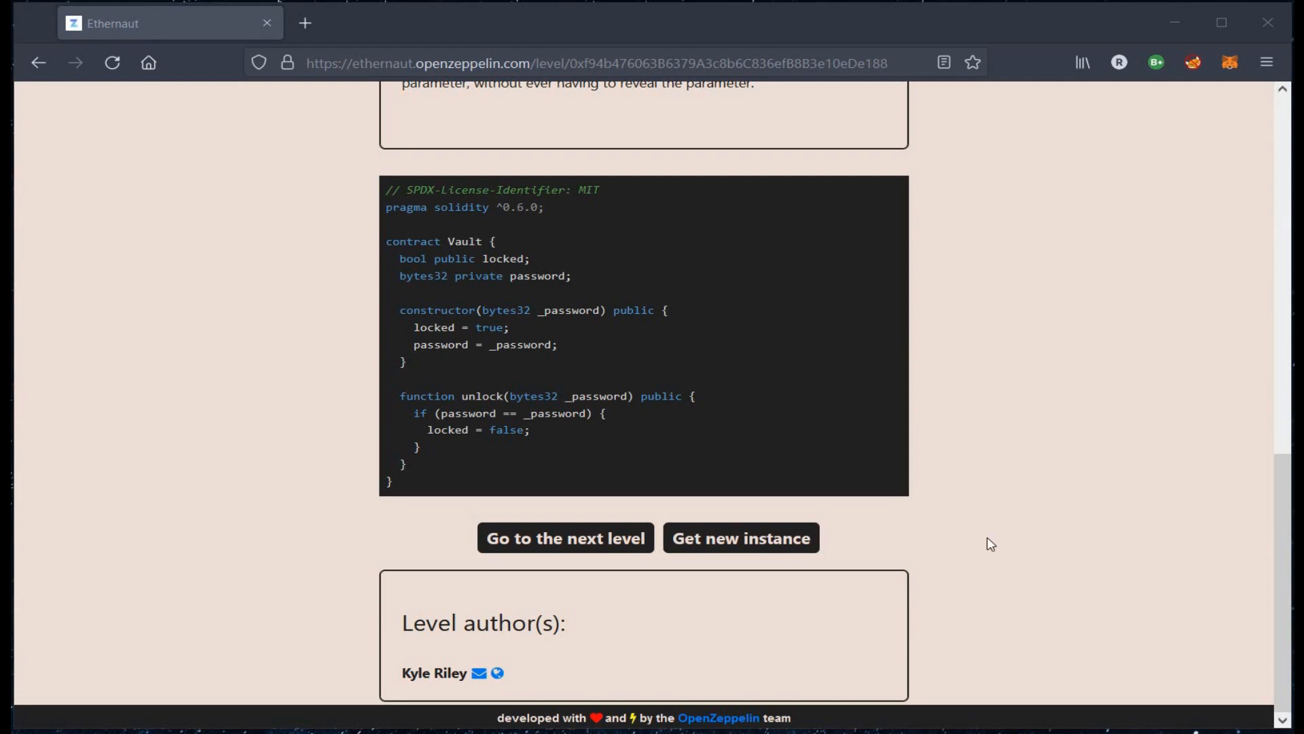
{"action": "scroll", "coordinate": [1254, 526], "scroll_direction": "up", "scroll_amount": 1}
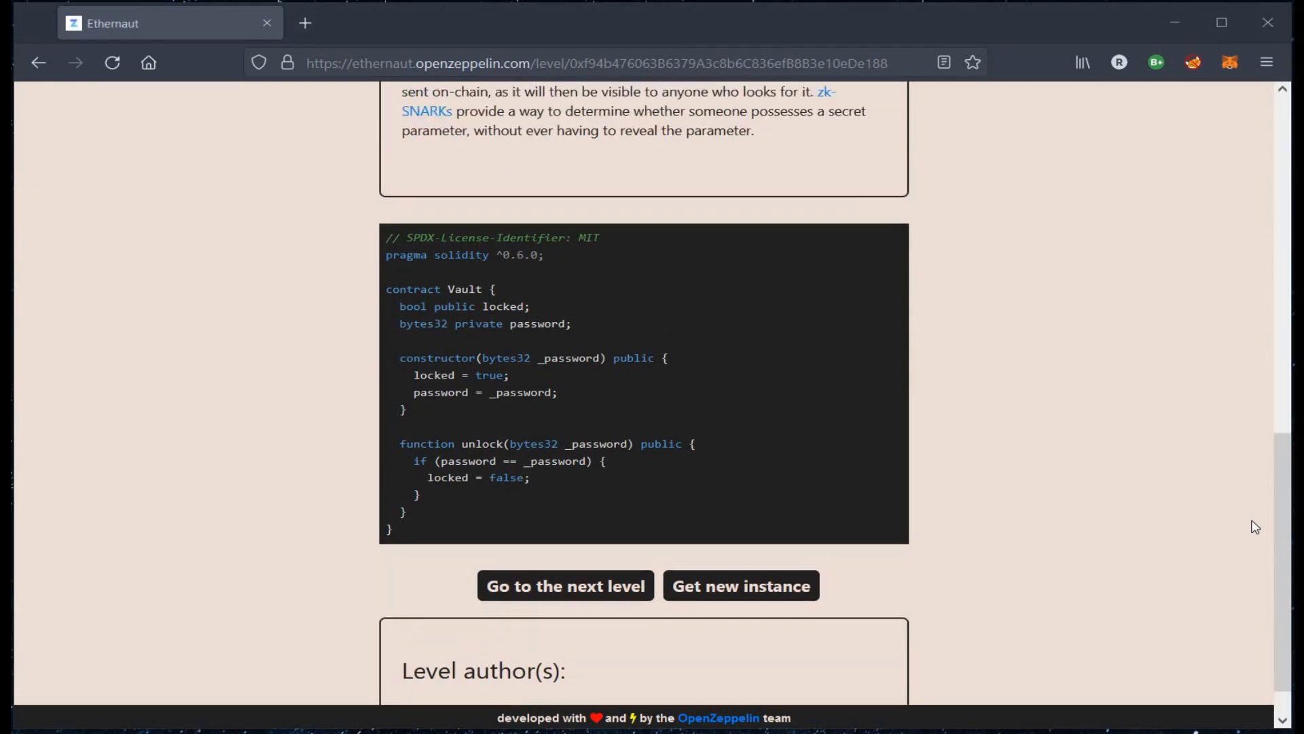
{"action": "scroll", "coordinate": [1255, 526], "scroll_direction": "up", "scroll_amount": 2}
{"action": "scroll", "coordinate": [1254, 527], "scroll_direction": "up", "scroll_amount": 2}
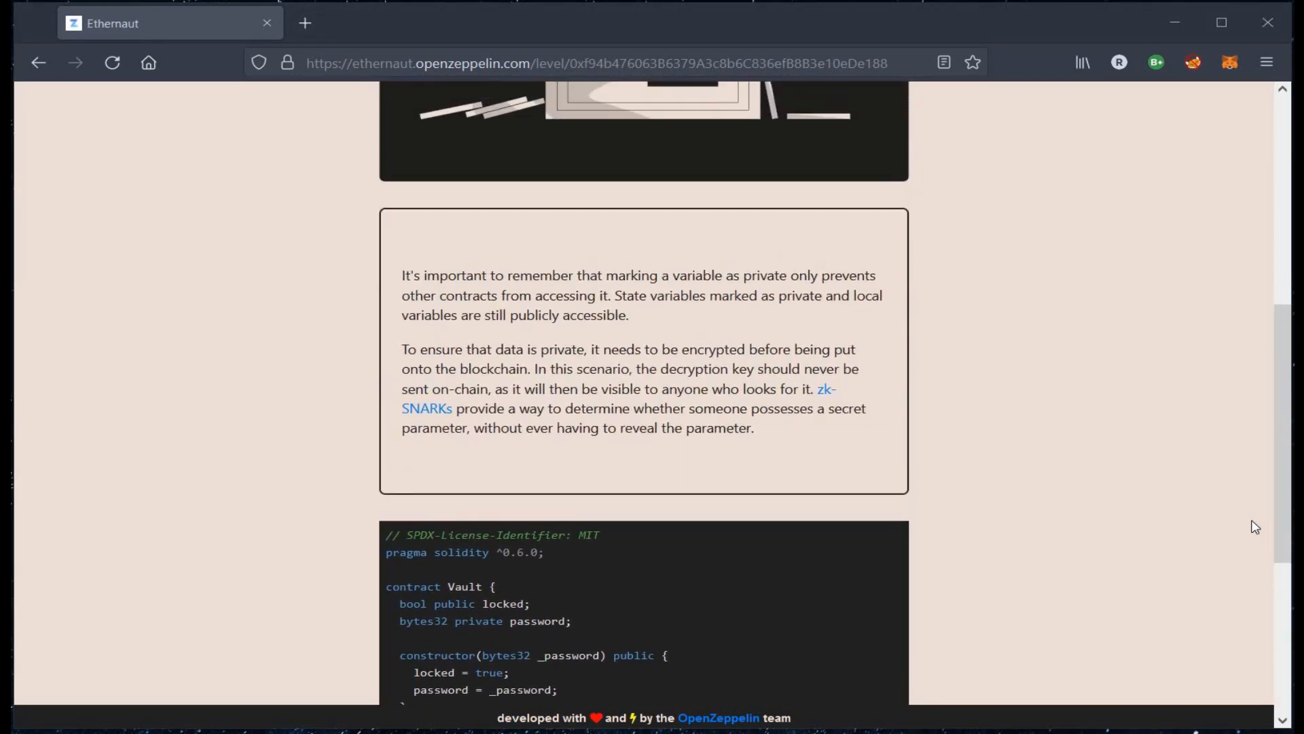
{"action": "scroll", "coordinate": [1255, 526], "scroll_direction": "up", "scroll_amount": 1}
{"action": "scroll", "coordinate": [1255, 526], "scroll_direction": "up", "scroll_amount": 1}
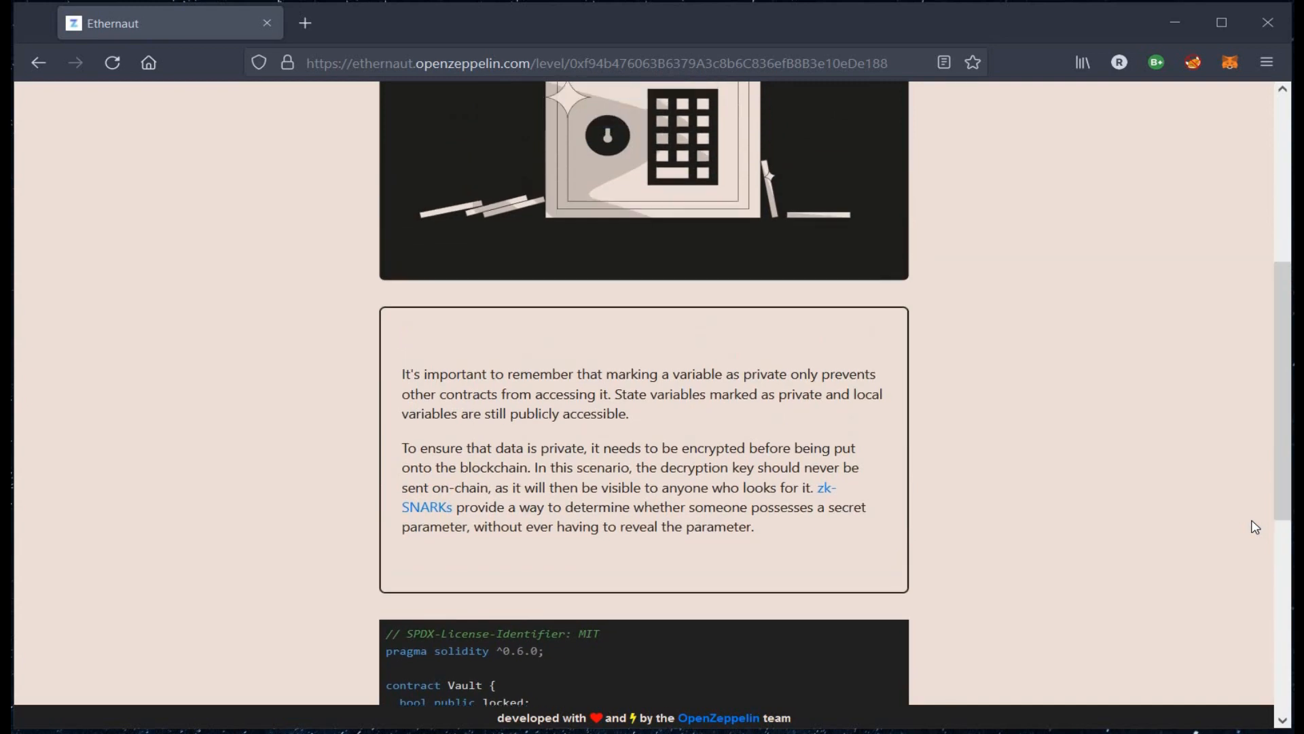
{"action": "scroll", "coordinate": [1255, 526], "scroll_direction": "up", "scroll_amount": 1}
{"action": "scroll", "coordinate": [1254, 526], "scroll_direction": "up", "scroll_amount": 2}
{"action": "scroll", "coordinate": [1254, 526], "scroll_direction": "up", "scroll_amount": 1}
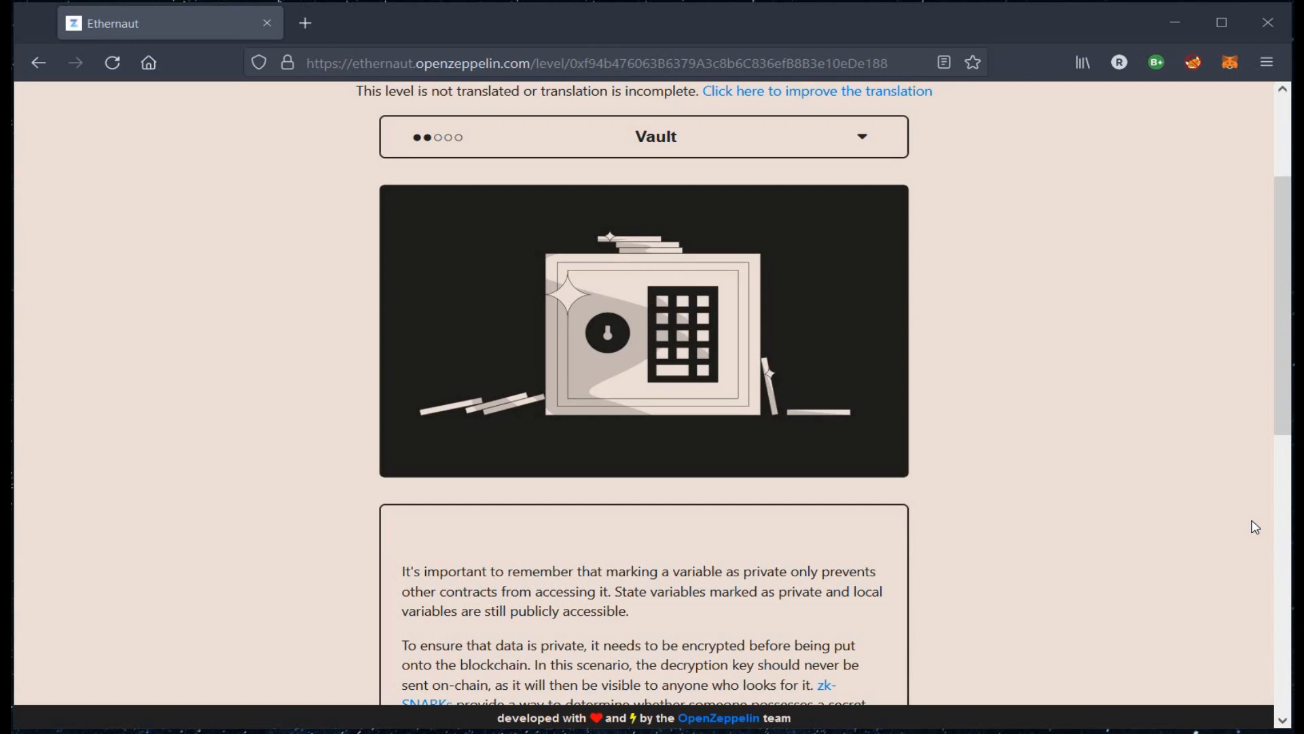
{"action": "scroll", "coordinate": [1254, 526], "scroll_direction": "down", "scroll_amount": 1}
{"action": "scroll", "coordinate": [1255, 526], "scroll_direction": "down", "scroll_amount": 1}
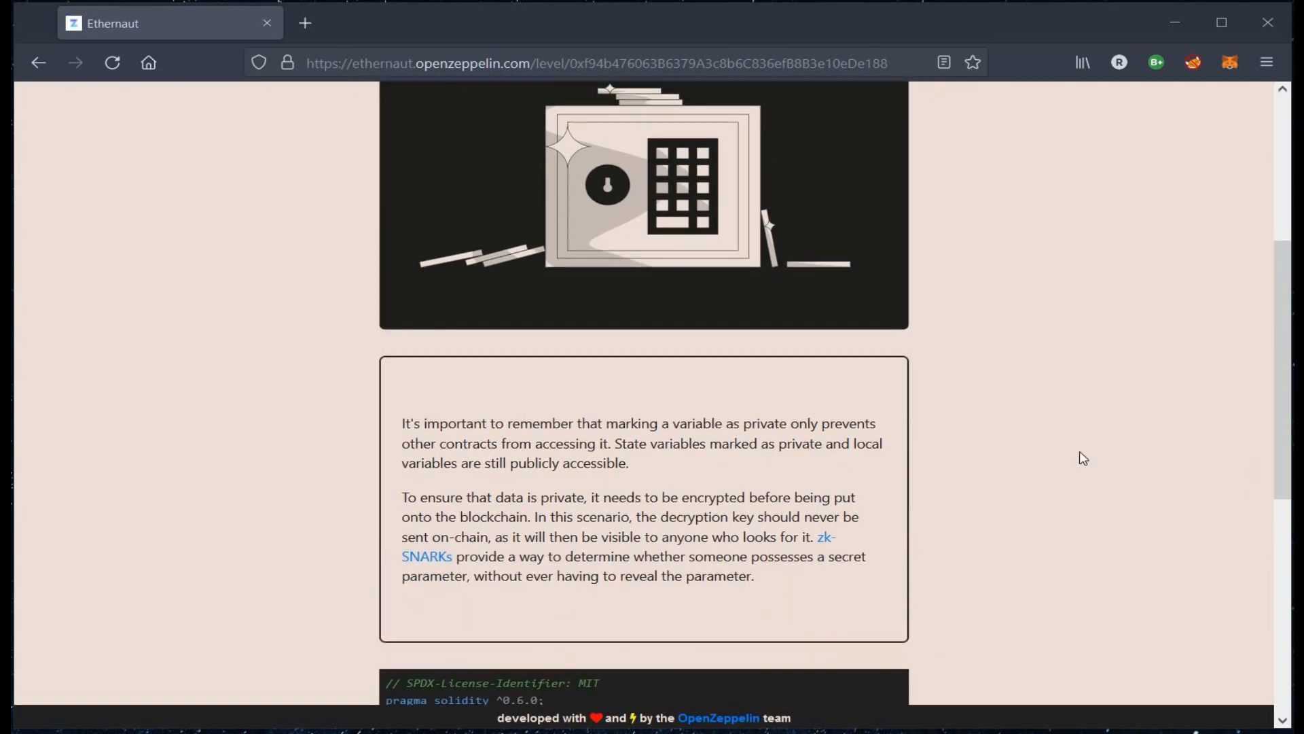